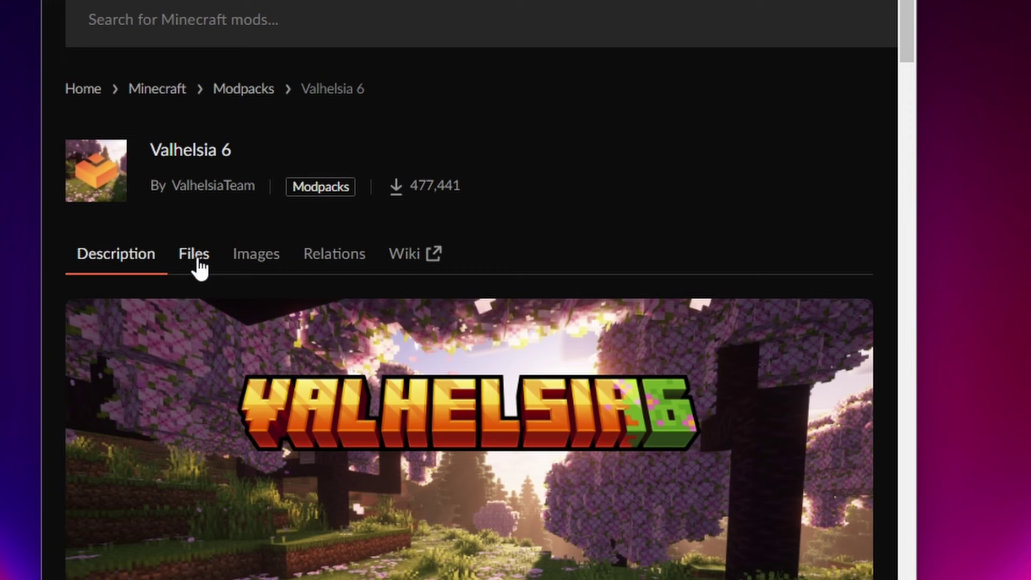
Download the Valhelsia 6 - 6.2.2 server pack from that release's additional files and place the zip on the desktop
left_click(198, 264)
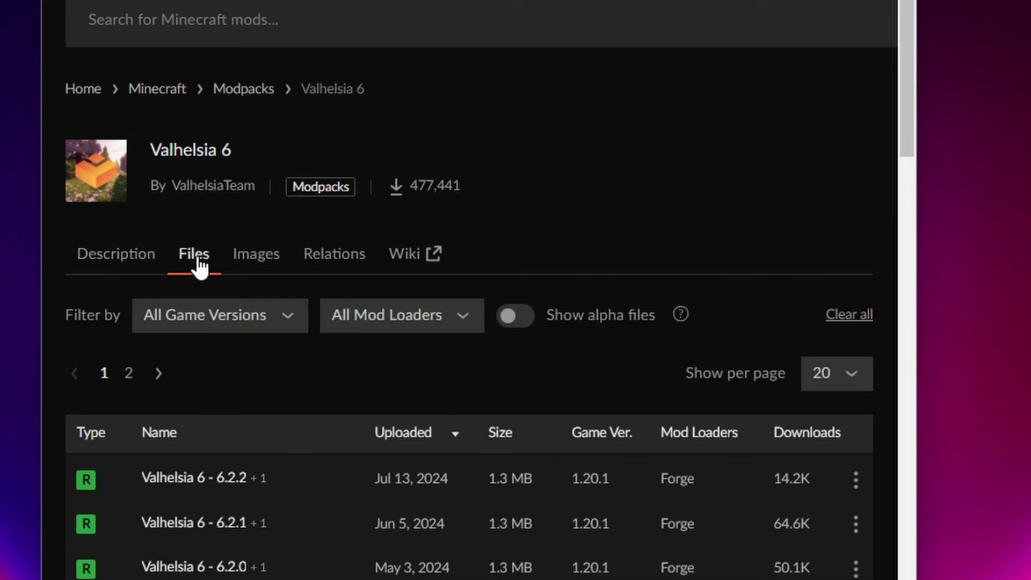
left_click(244, 499)
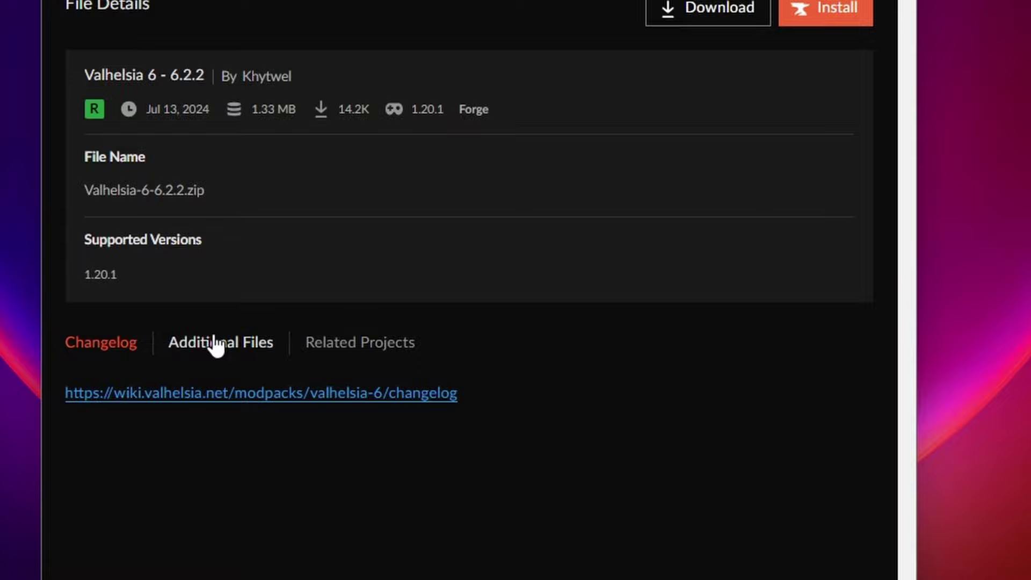
left_click(221, 450)
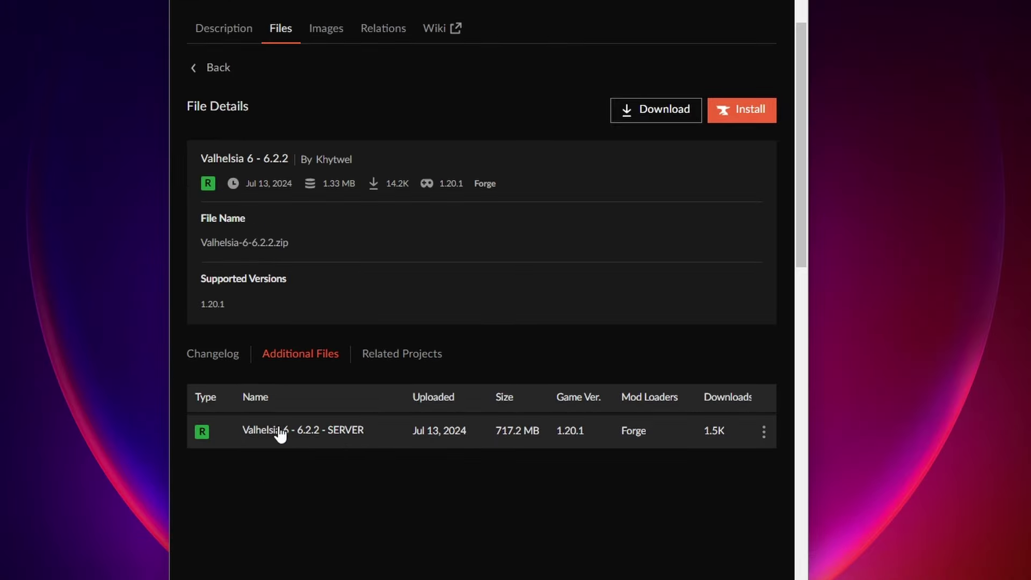
left_click(763, 431)
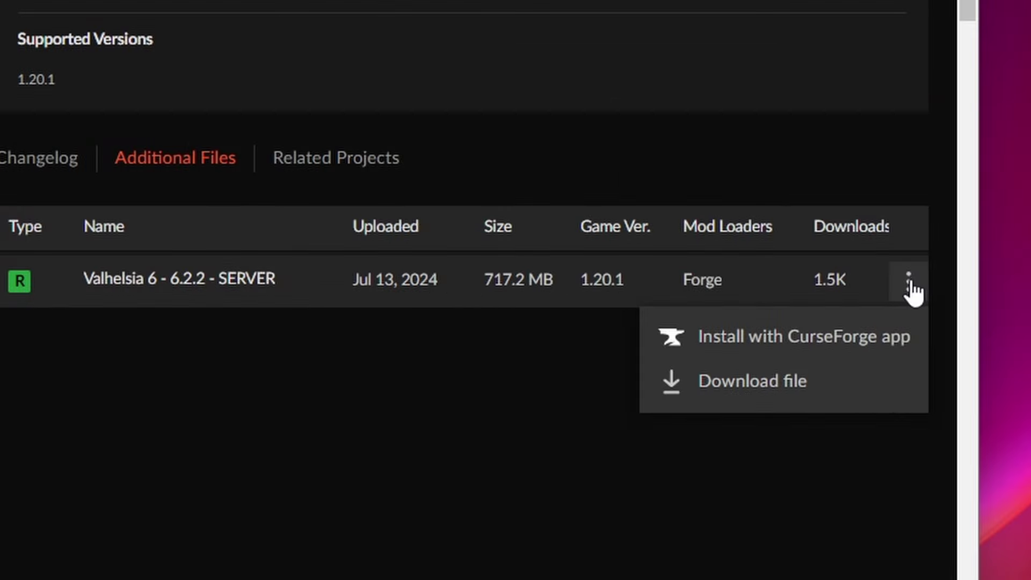
left_click(742, 381)
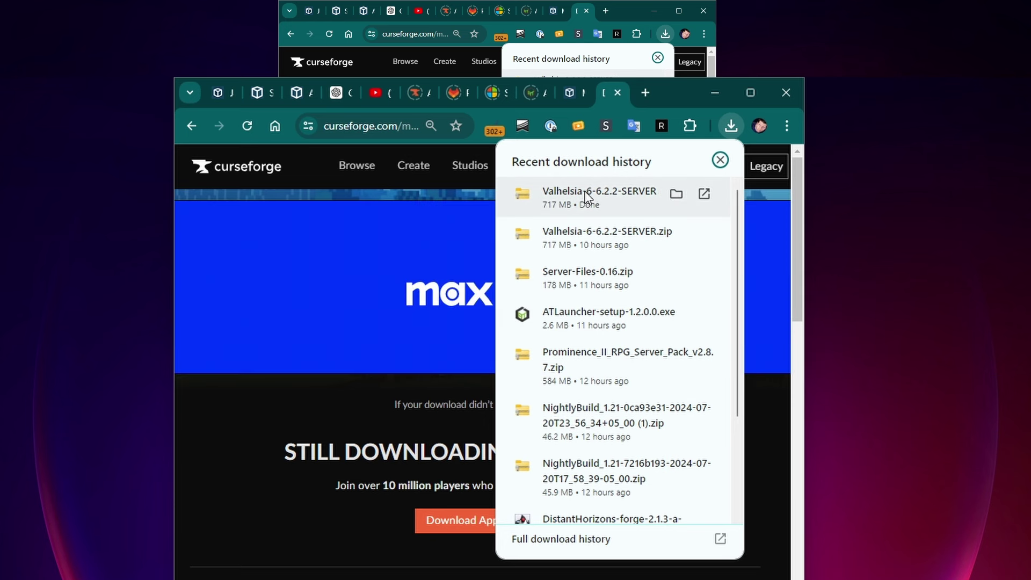
left_click_drag(587, 196, 954, 351)
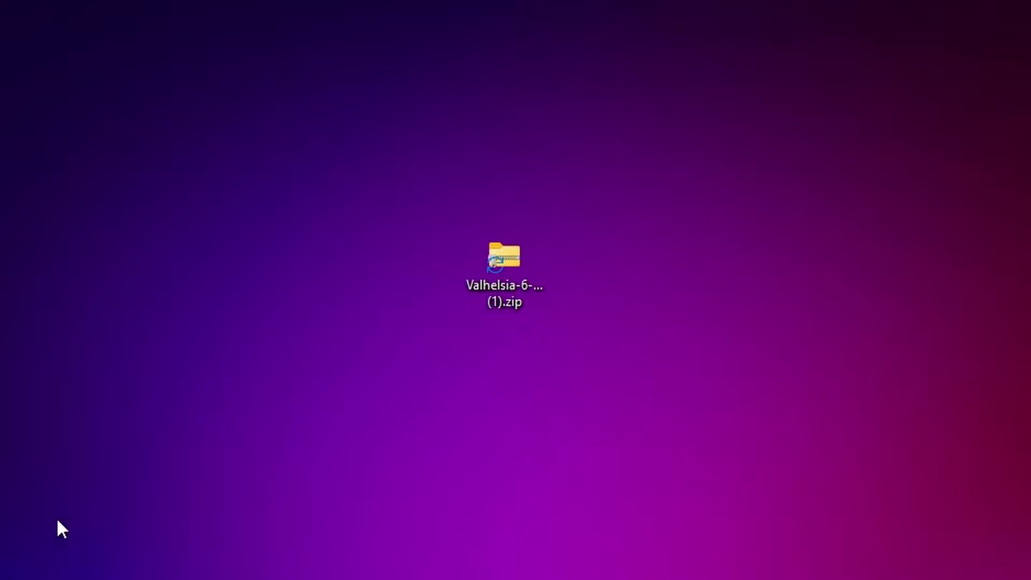
Open the Valhelsia server zip from the desktop and extract all its files to the suggested desktop folder
double_click(499, 252)
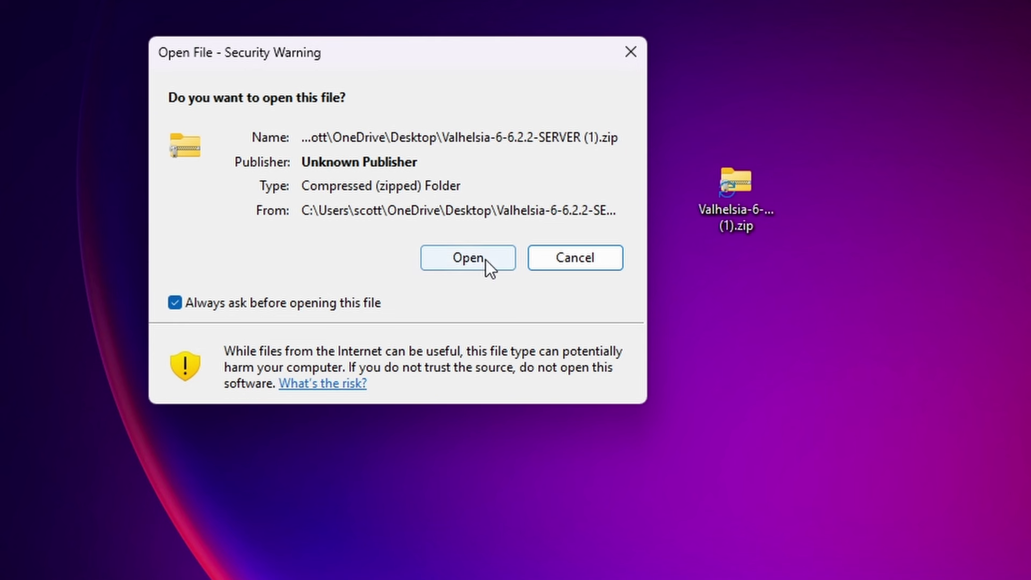
left_click(376, 275)
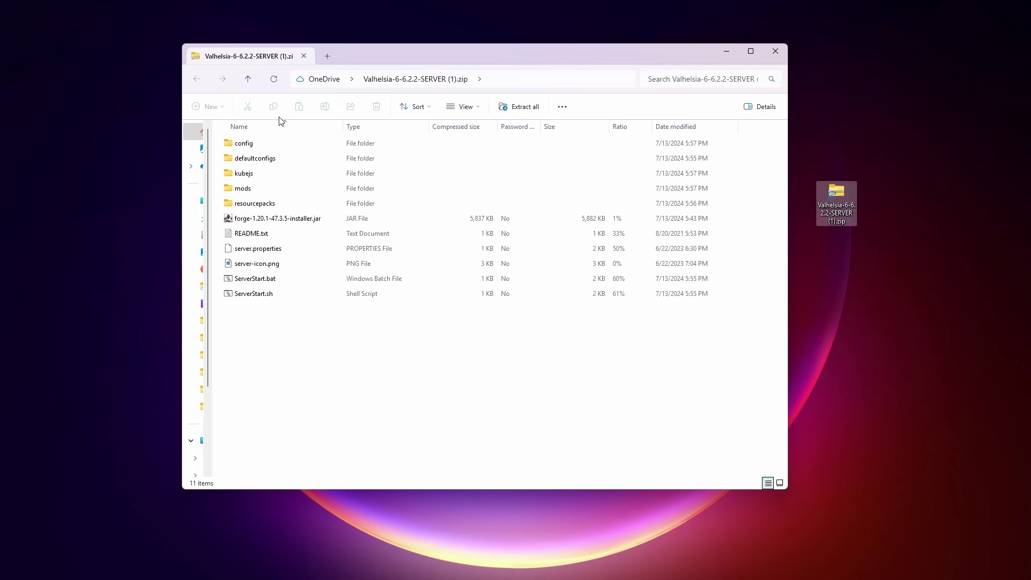
left_click(517, 107)
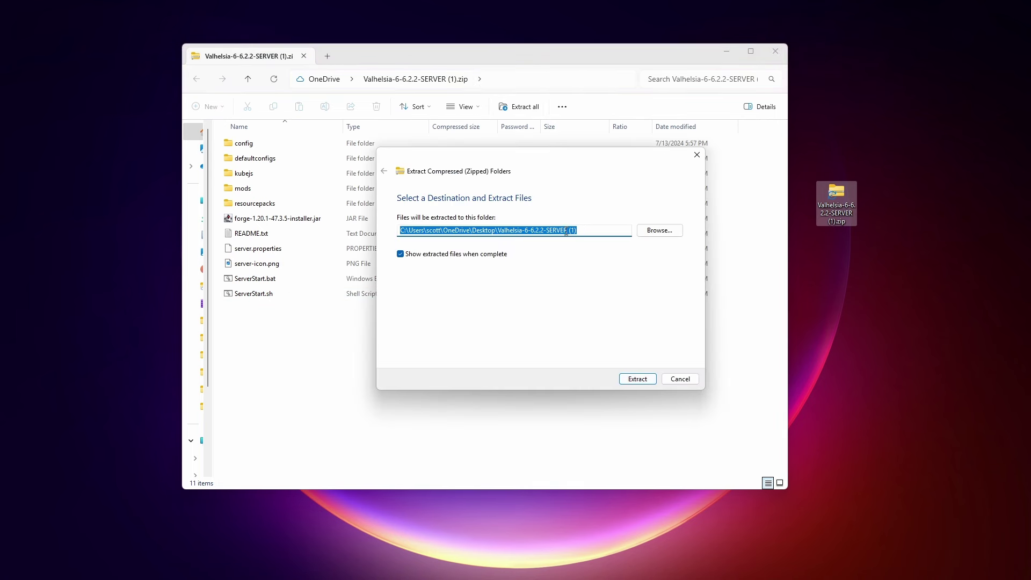
left_click(636, 379)
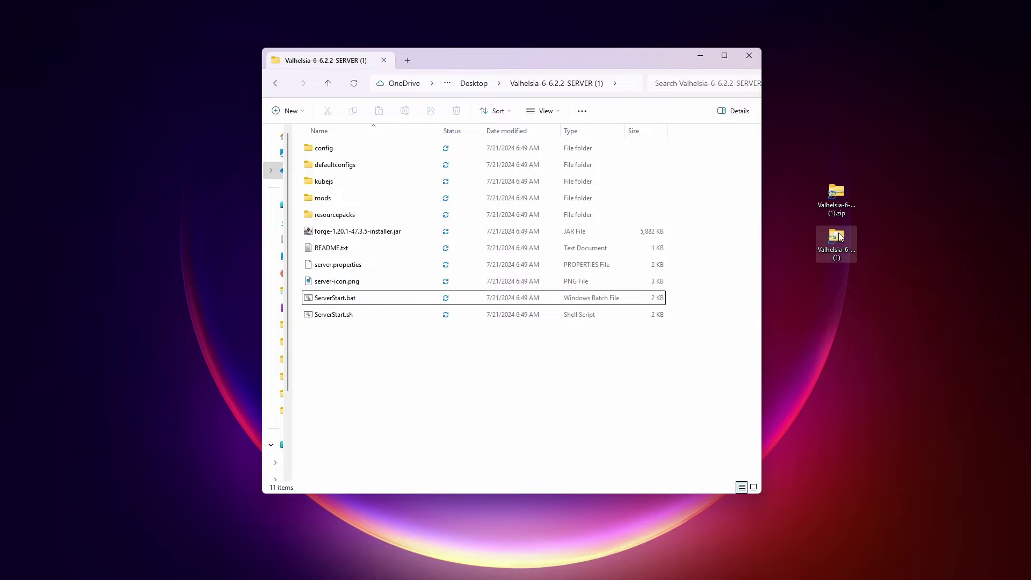
Open a terminal in the extracted Valhelsia server folder and list its contents with dir
right_click(834, 246)
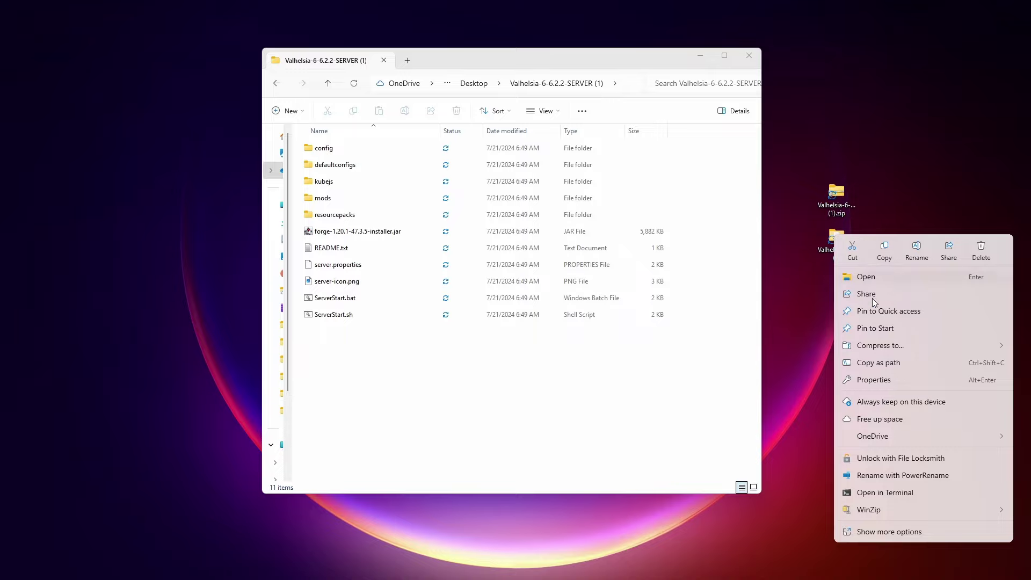
left_click(880, 492)
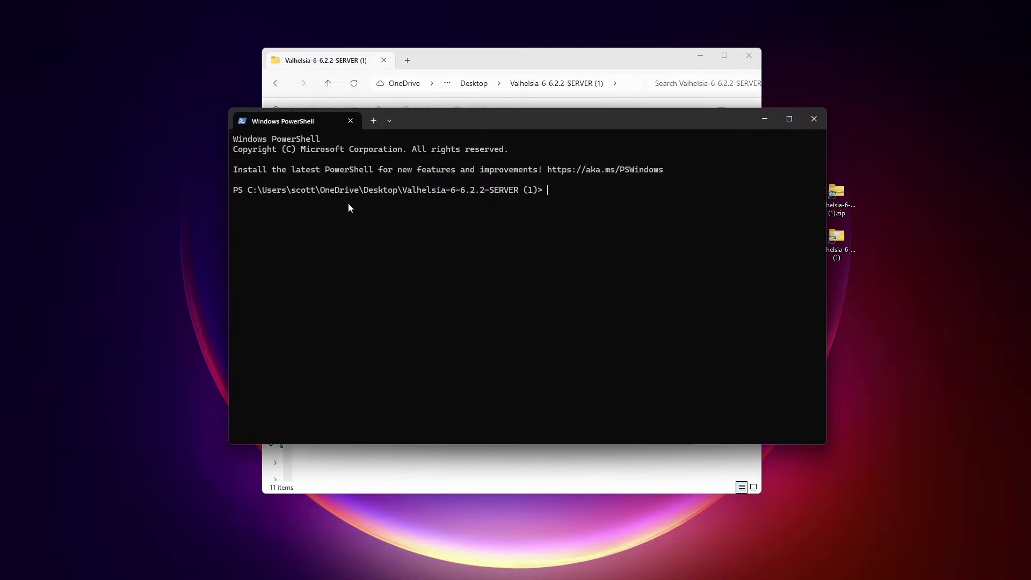
type("dir")
key("Return")
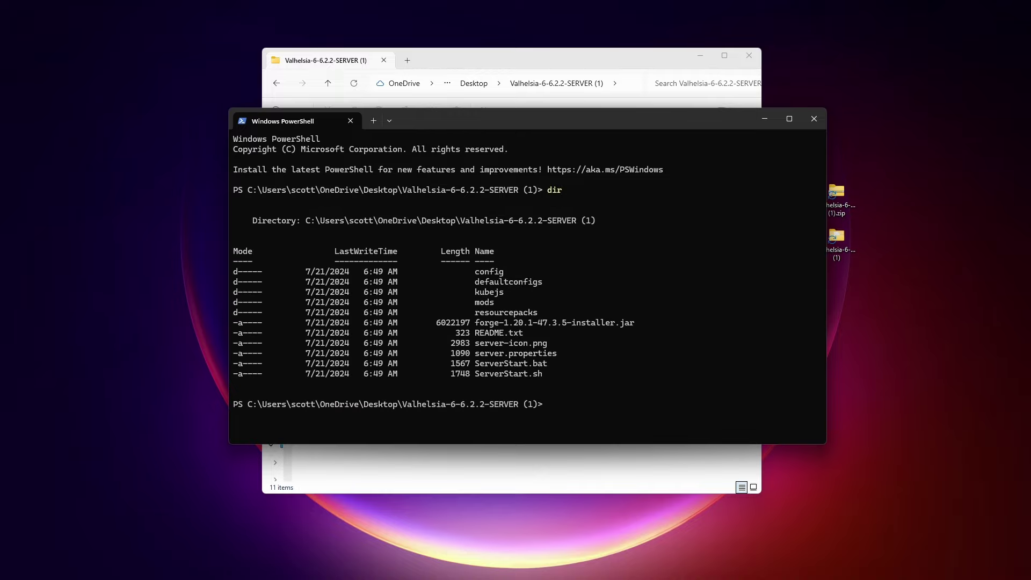
Run .\ServerStart.bat for the first time, highlight the eula.txt message in its output, and return to the prompt
type(".\\ServerStart.bat")
key("Return")
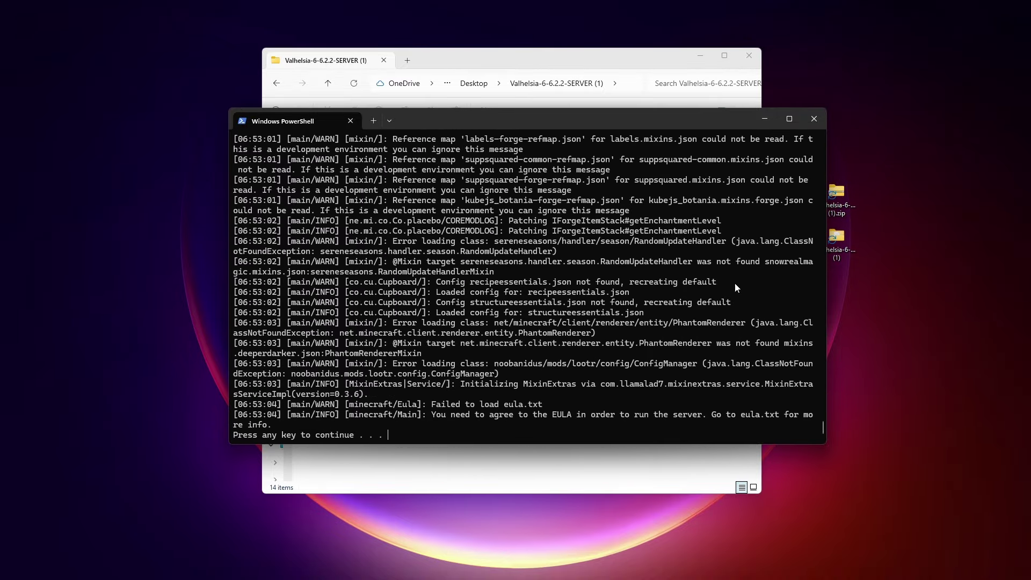
left_click_drag(433, 404, 547, 403)
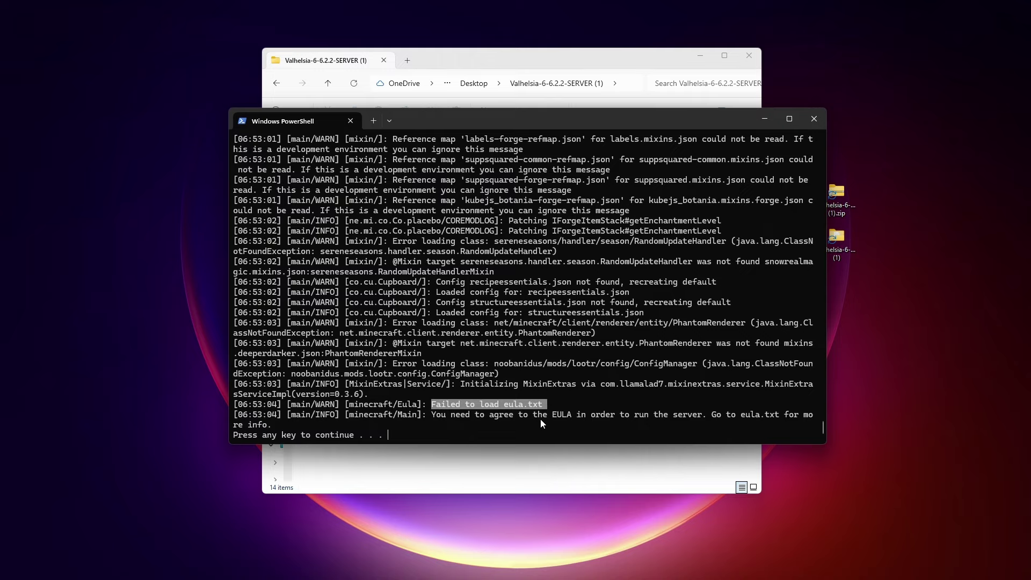
key("ctrl+c")
key("Return")
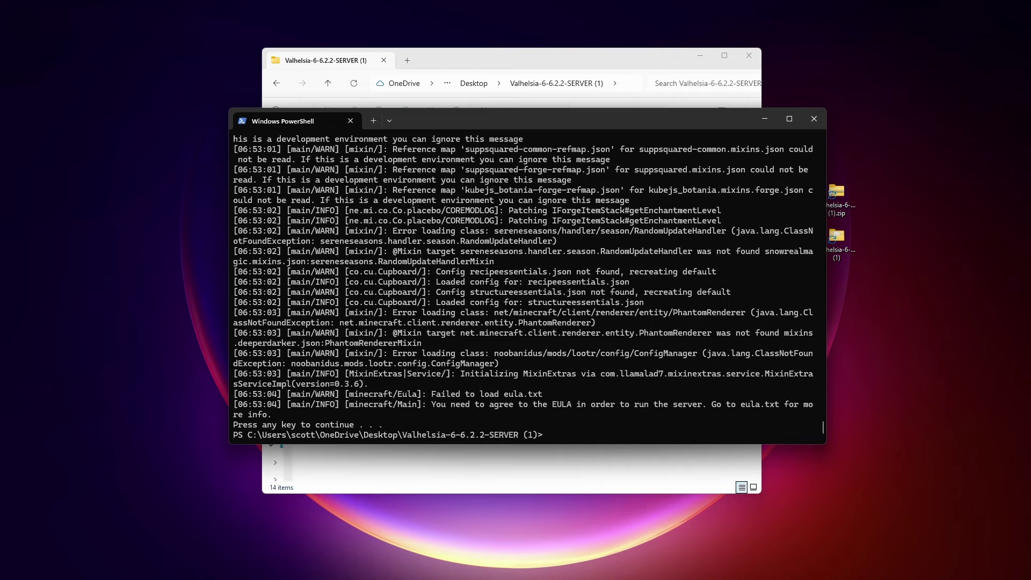
Accept the EULA by setting eula=true in the server folder's eula.txt, and save and close the file
key("alt+Tab")
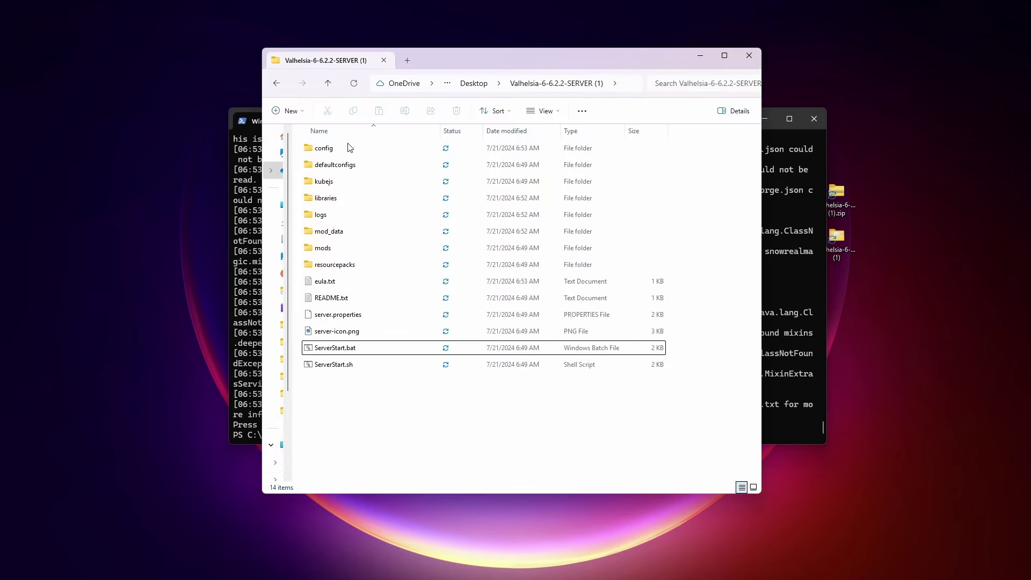
double_click(325, 281)
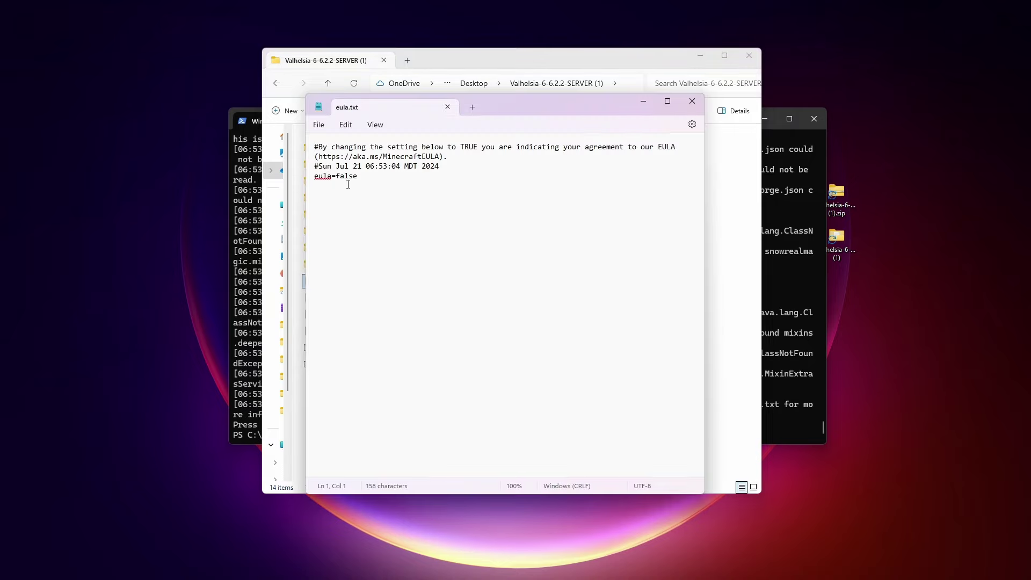
double_click(348, 177)
type("true")
left_click(319, 124)
left_click(328, 197)
left_click(692, 101)
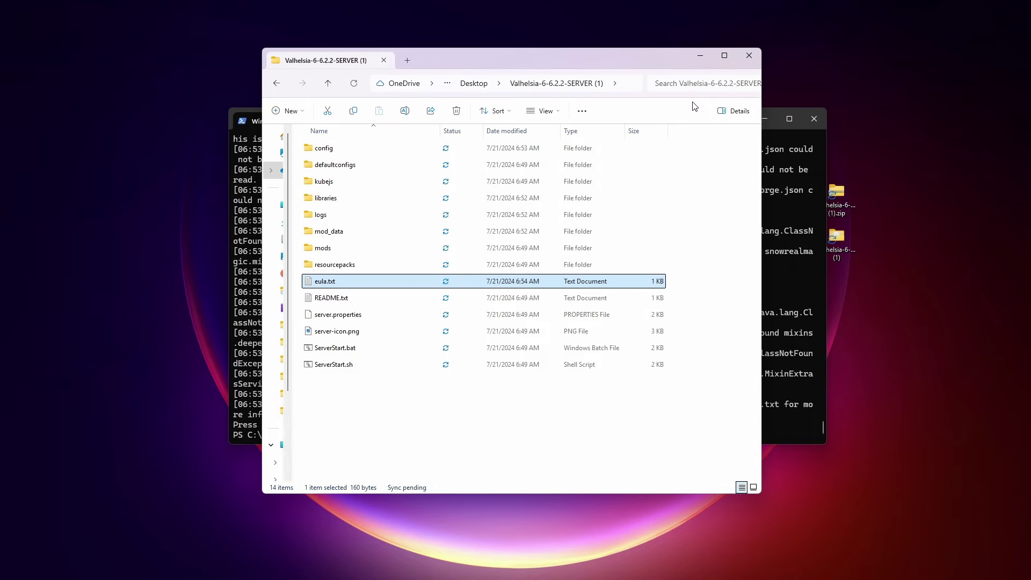
Return to the PowerShell window and start the server again with .\ServerStart.bat
left_click(786, 397)
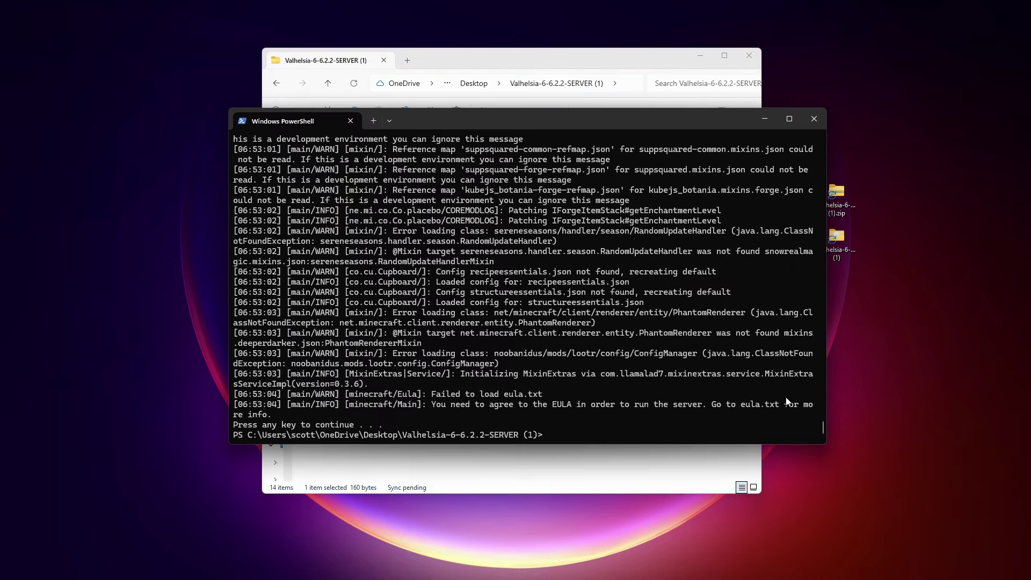
type(".\\ServerStart.bat")
key("Return")
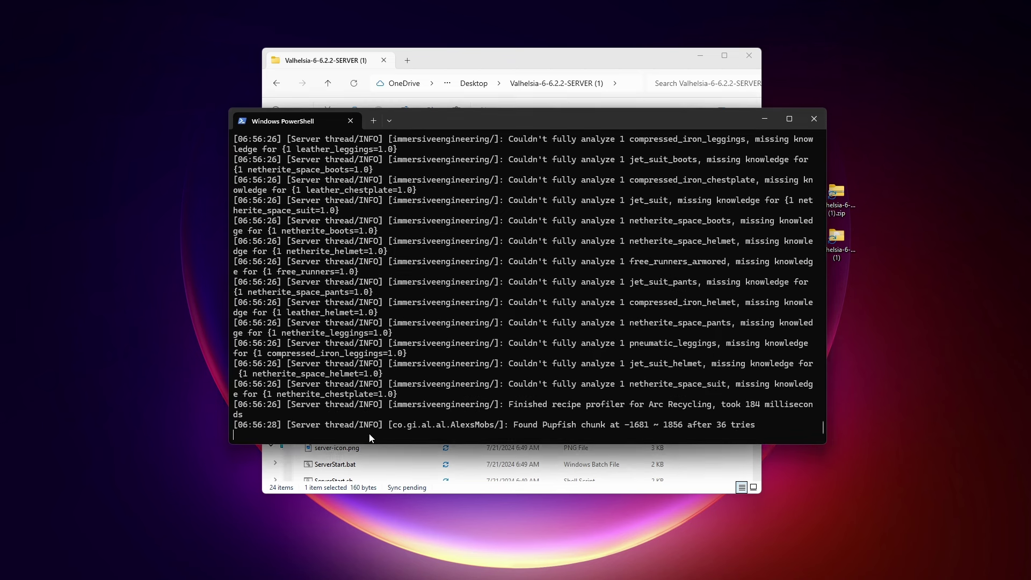
In the server console, set the time to day and give the player's account operator rights with the op command
type("time set day")
key("Return")
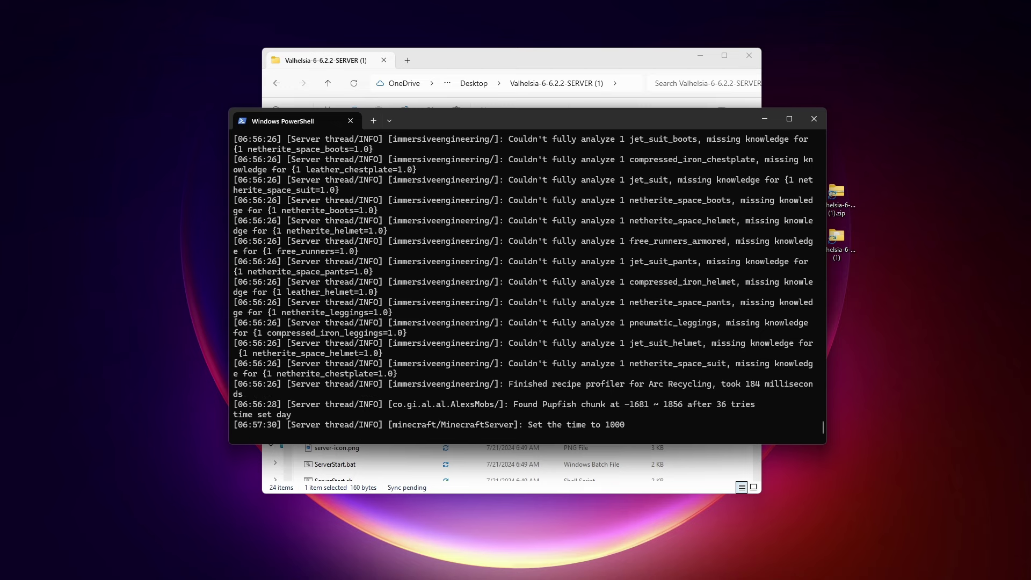
type("op JangroZ")
key("Return")
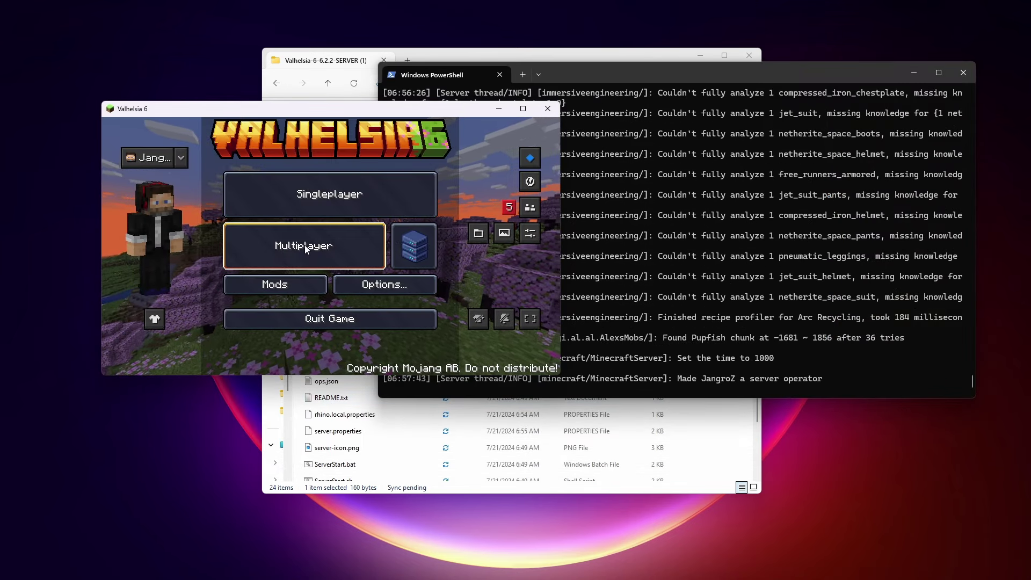
In the Valhelsia 6 game's multiplayer list, add a server named Minecraft Server with the address localhost
left_click(304, 245)
left_click(436, 324)
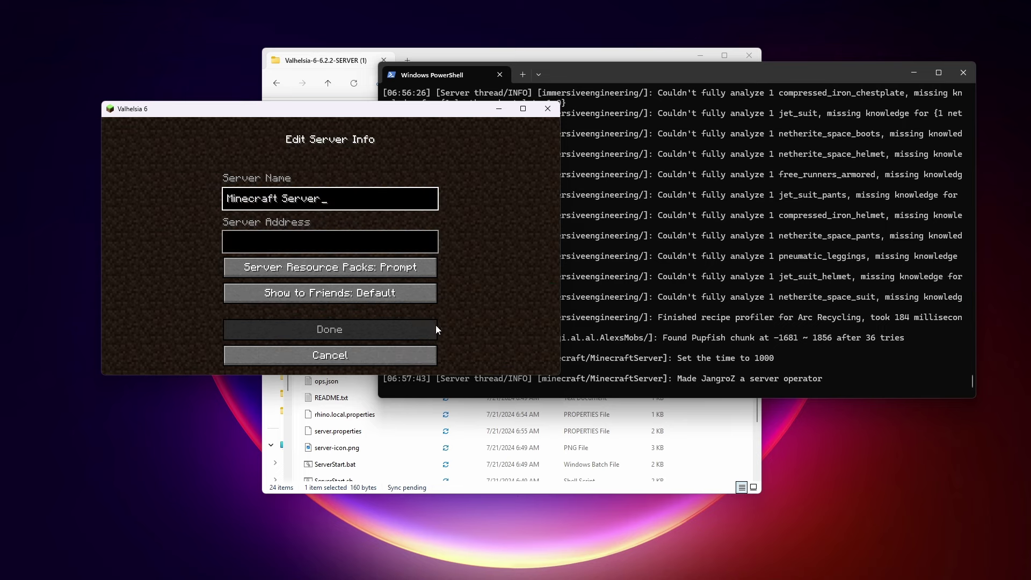
left_click(269, 244)
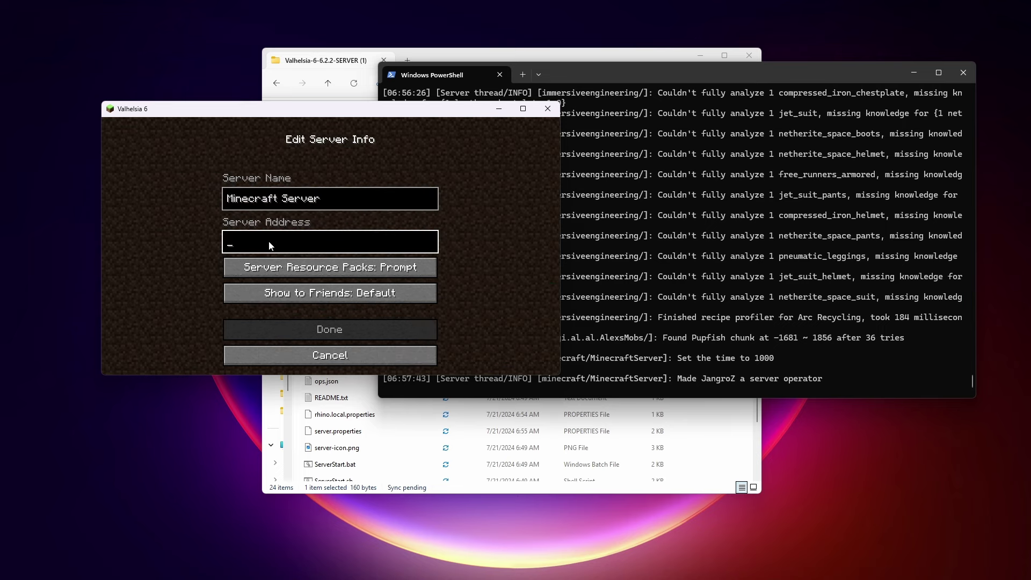
type("localhost")
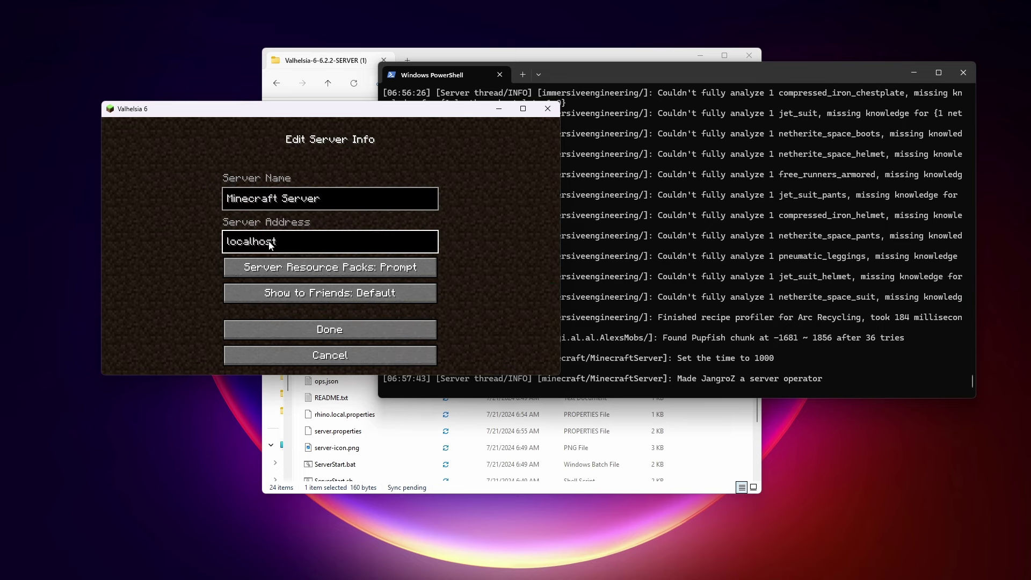
left_click(291, 328)
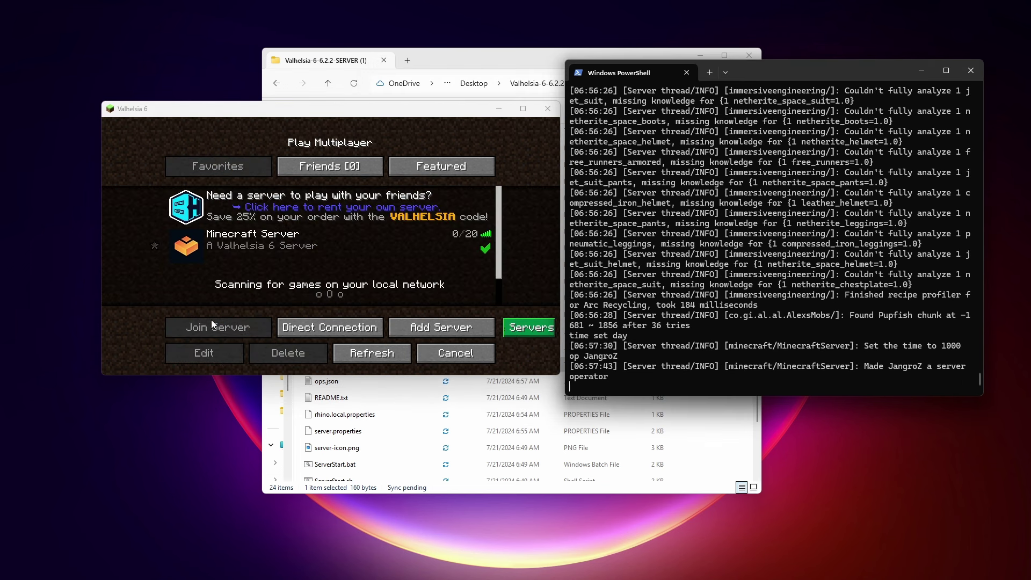
Join the added Minecraft Server and set the time to night from the server console
left_click(192, 244)
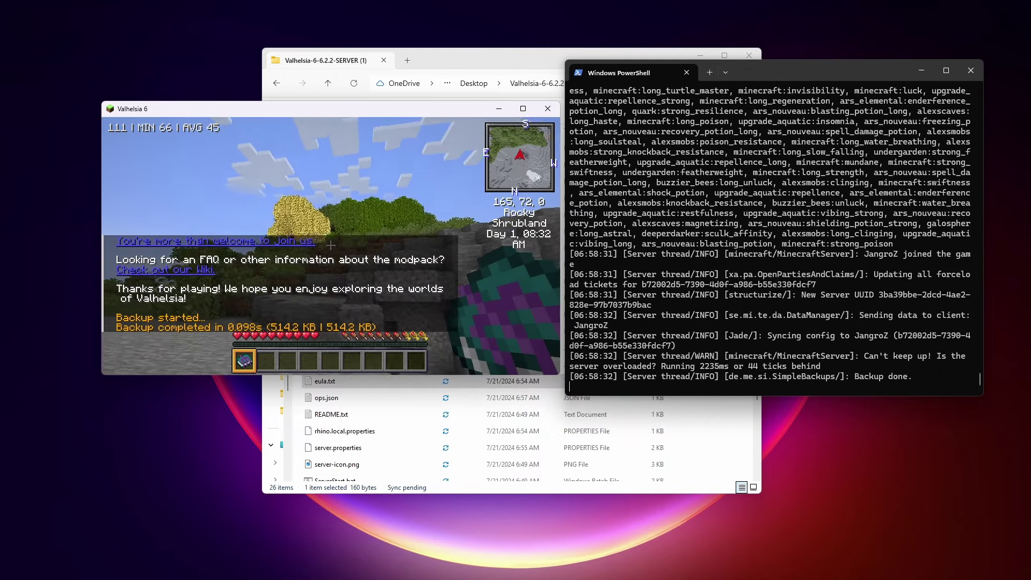
type("time set night")
key("Return")
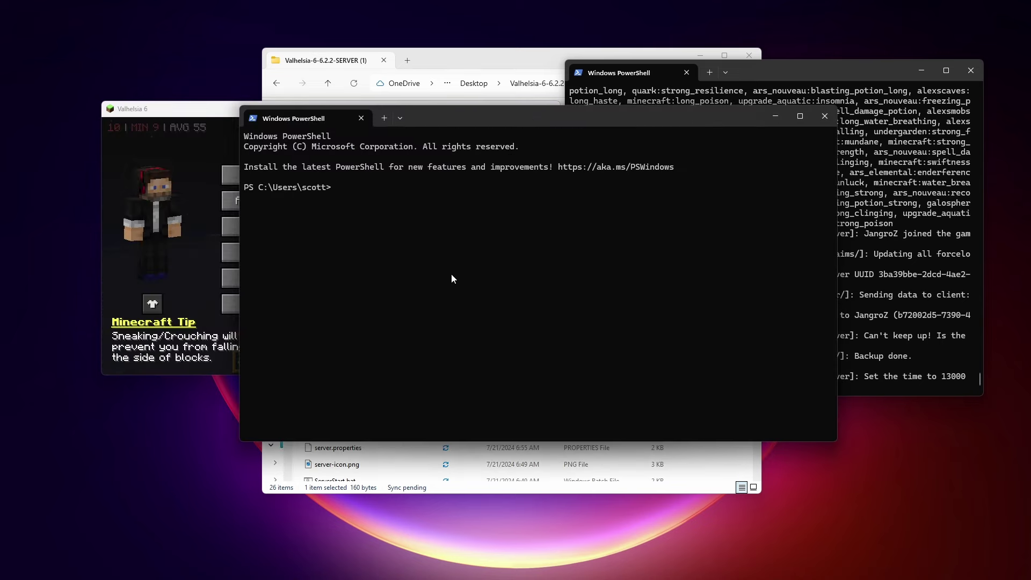
Run ipconfig.exe in the separate PowerShell window and highlight the Ethernet adapter's IPv4 address
type("ipconfig.exe")
key("Return")
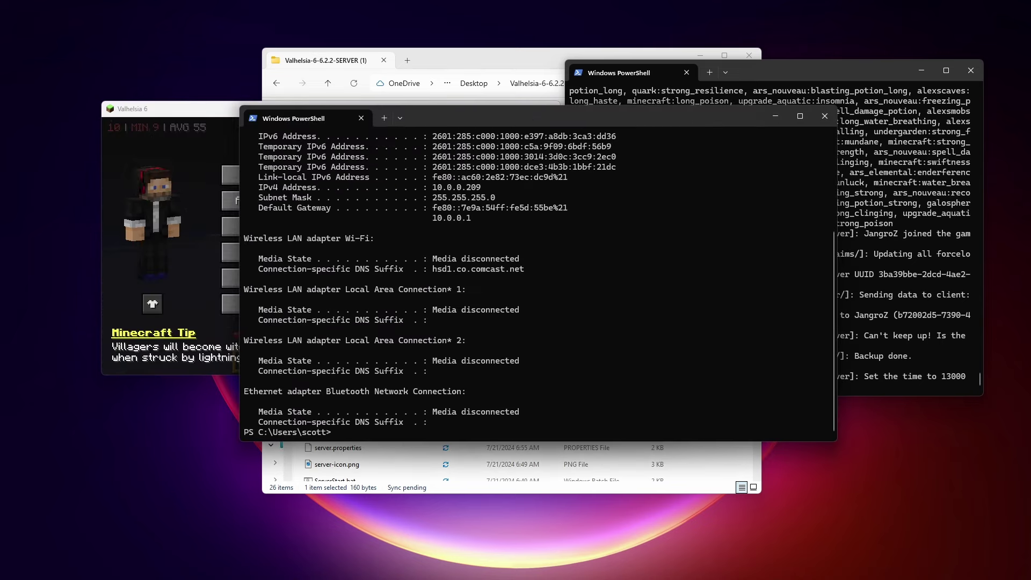
scroll(451, 285, "up", 5)
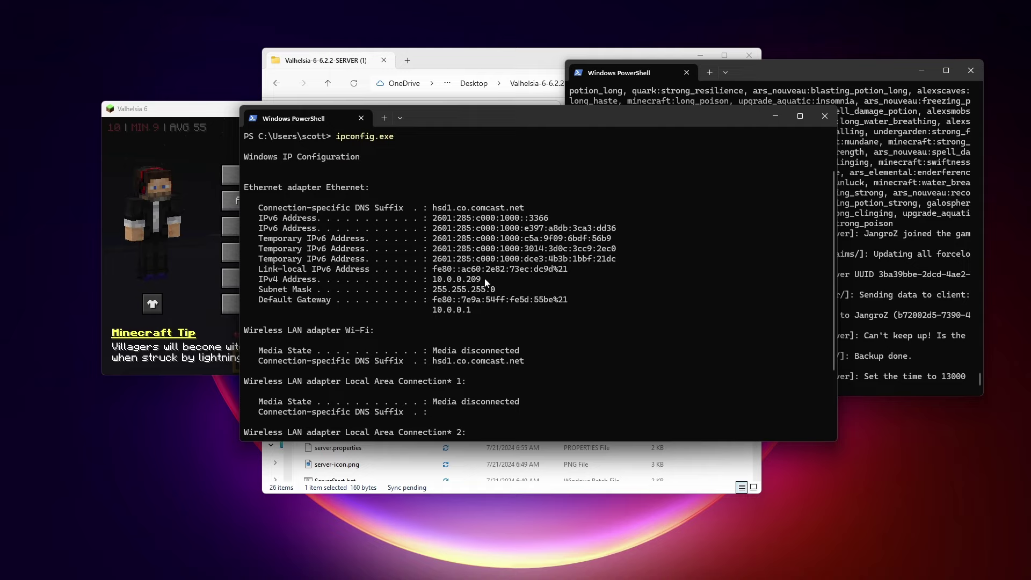
left_click_drag(484, 278, 434, 281)
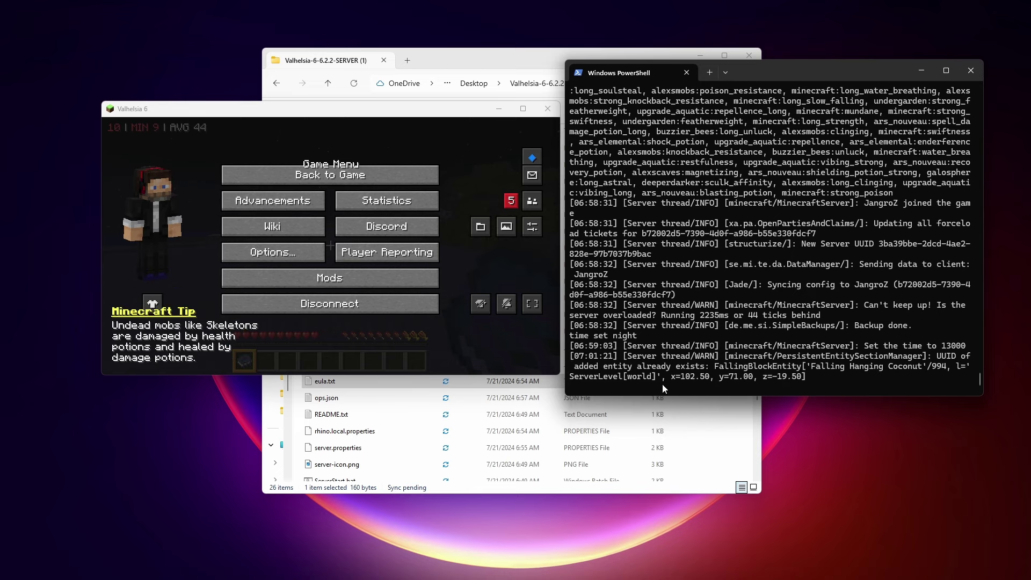
Stop the running Valhelsia server, confirm terminating the batch job with y, and recall the previous console command
key("ctrl+c")
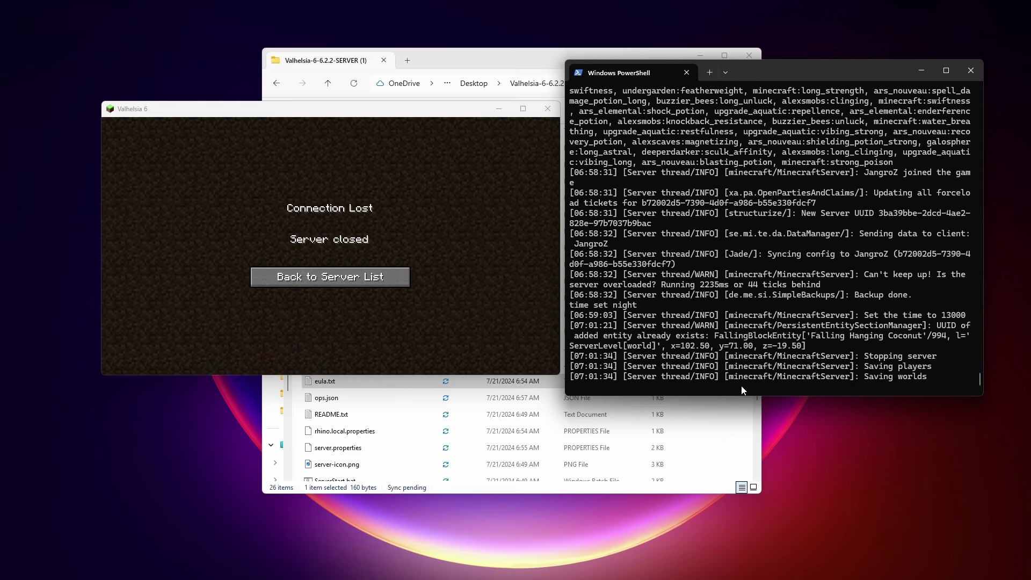
type("y")
key("Return")
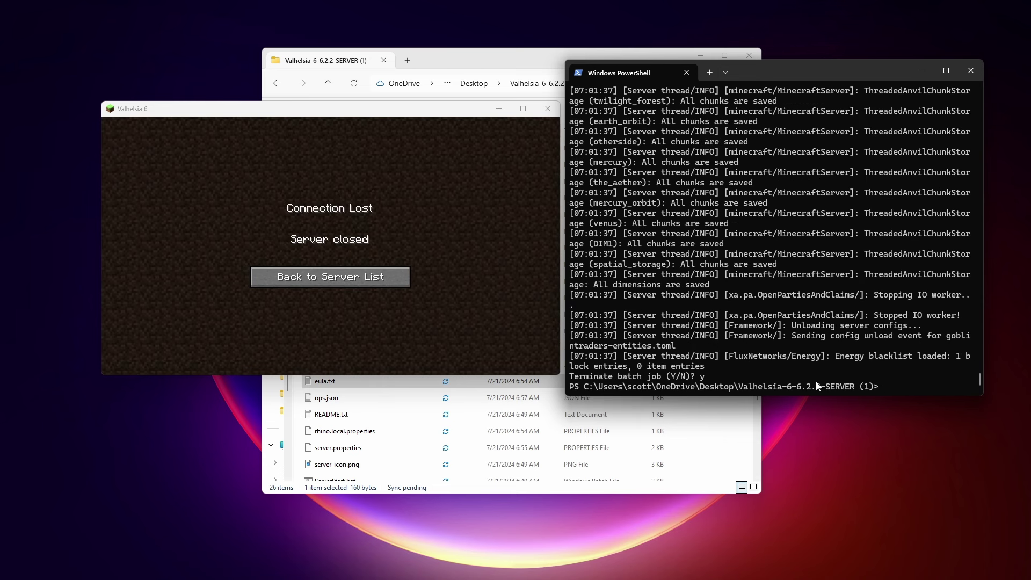
key("Up")
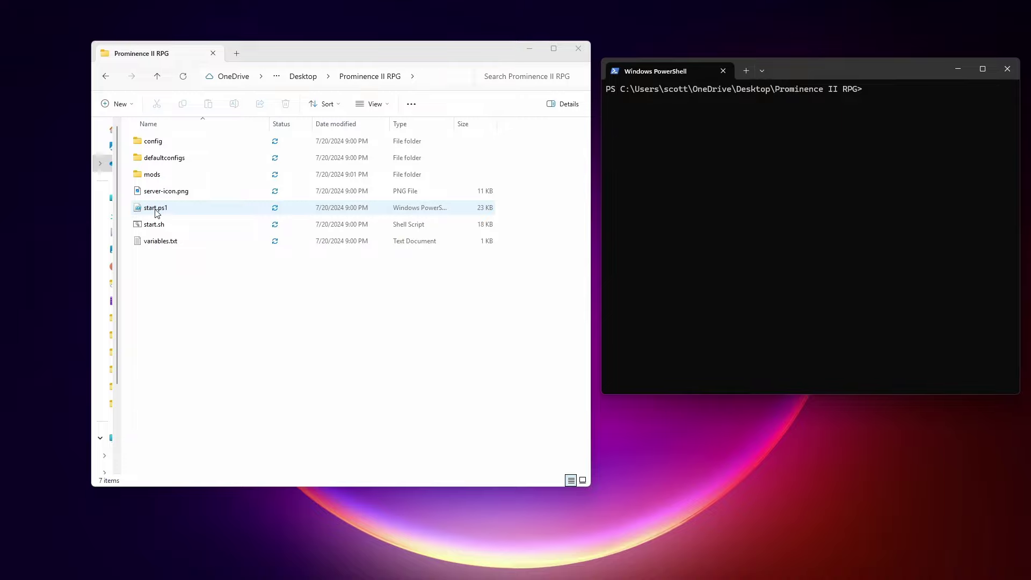
Try to run the start.ps1 script from the PowerShell session opened in the Prominence II RPG folder
left_click(736, 239)
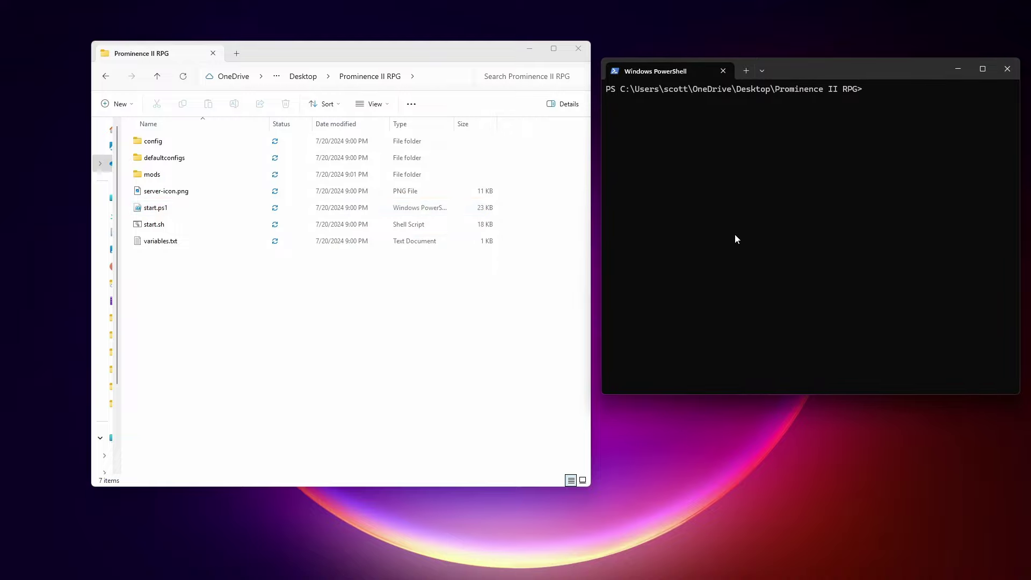
type("./st")
key("Tab")
key("Return")
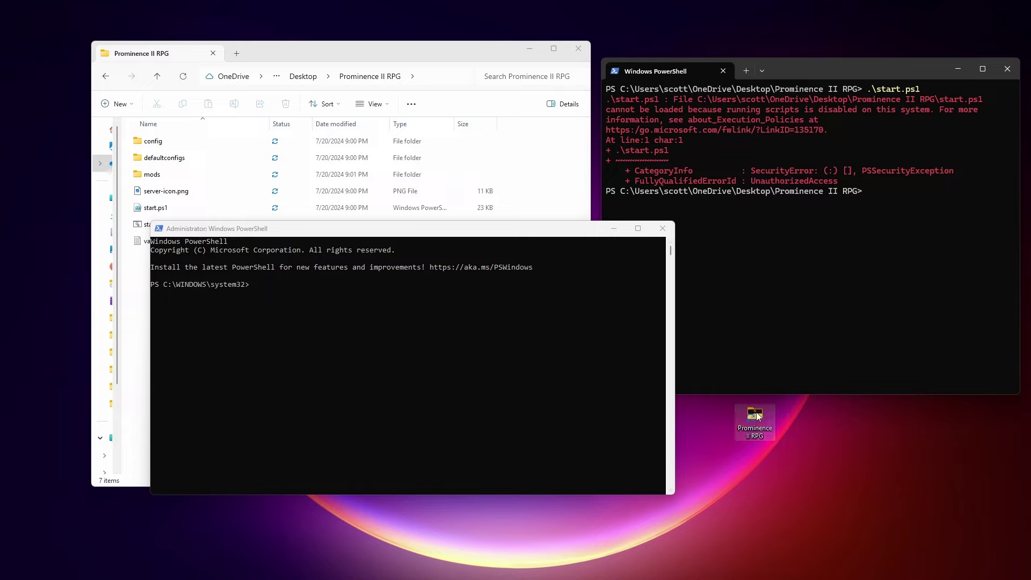
Copy the path of the Prominence II RPG desktop folder and change to that directory in the administrator PowerShell
right_click(754, 416)
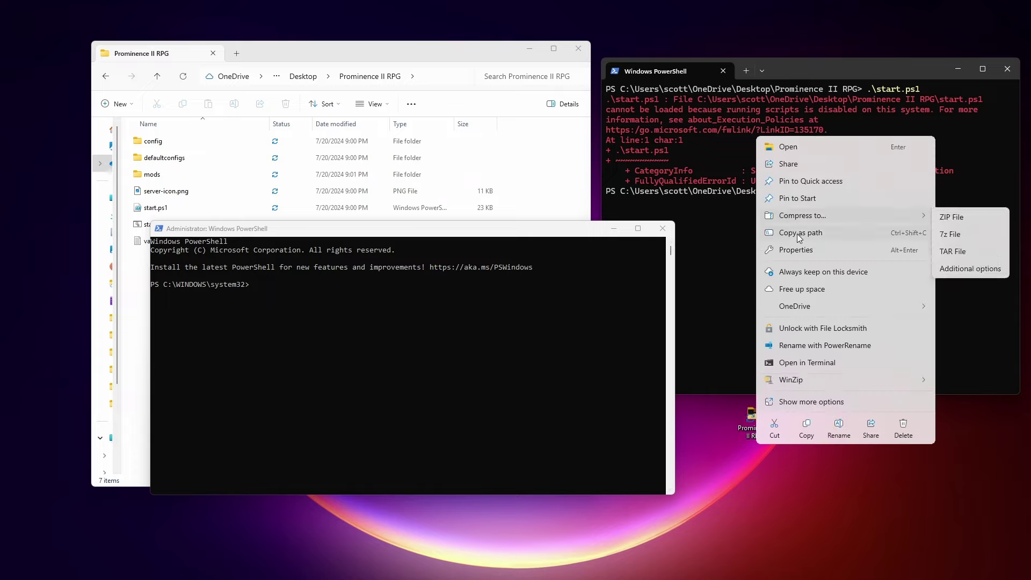
left_click(800, 235)
left_click(392, 382)
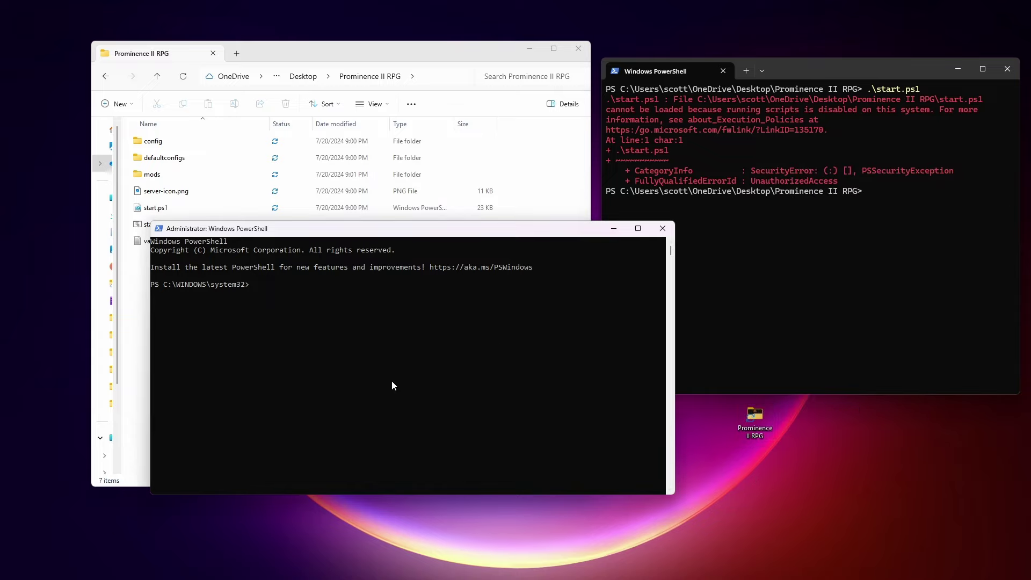
type("cd")
key("ctrl+v")
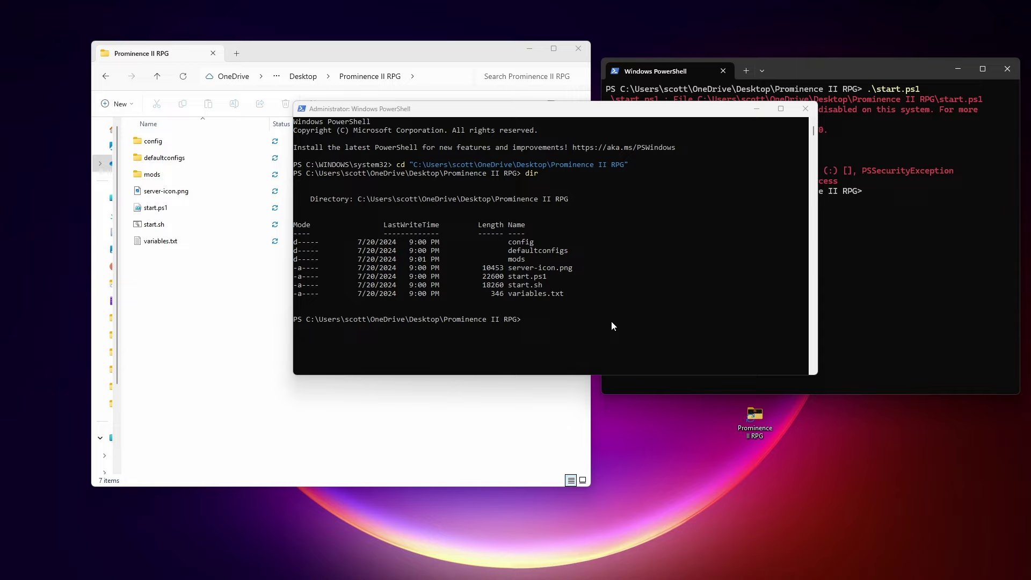
Run Get-ExecutionPolicy -List, and set the execution policy to RemoteSigned with Set-ExecutionPolicy, answering A for Yes to All
key("ctrl+v")
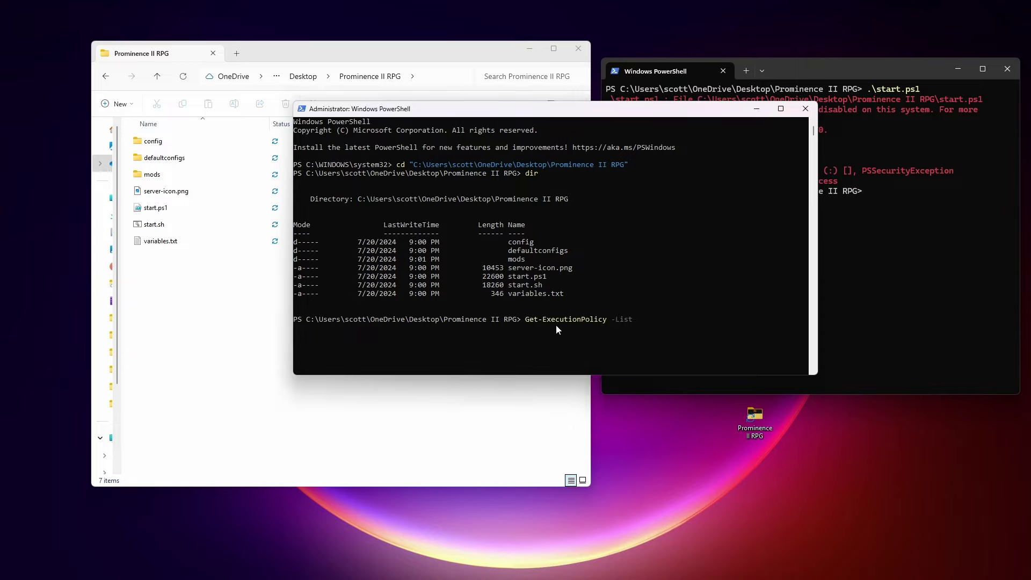
key("Return")
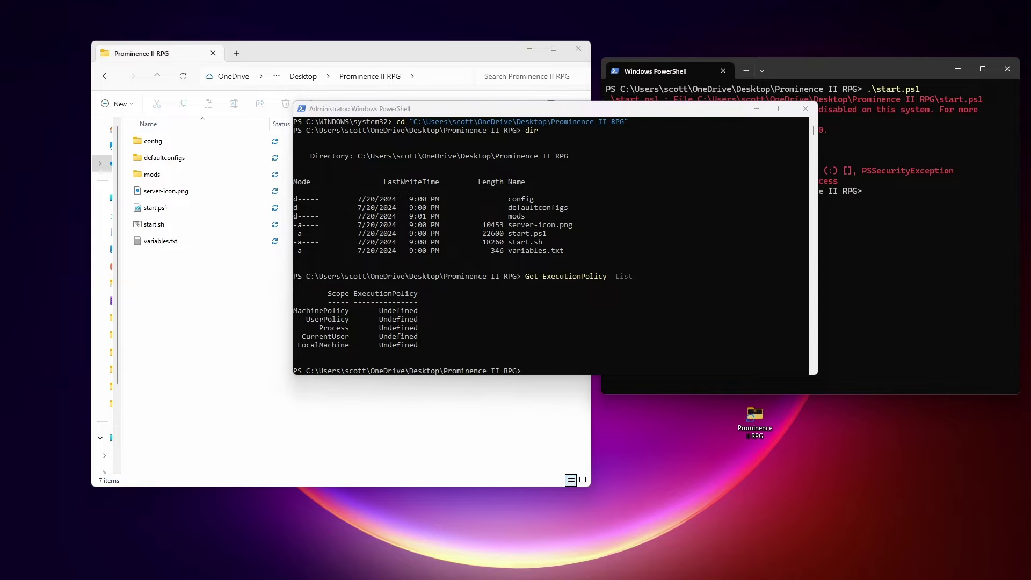
left_click(603, 353)
right_click(590, 359)
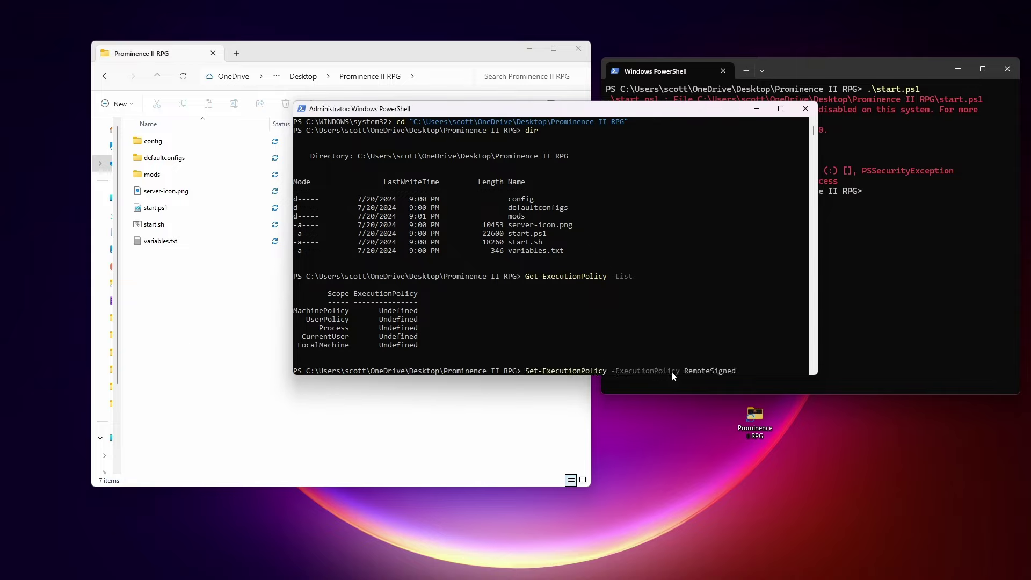
key("Return")
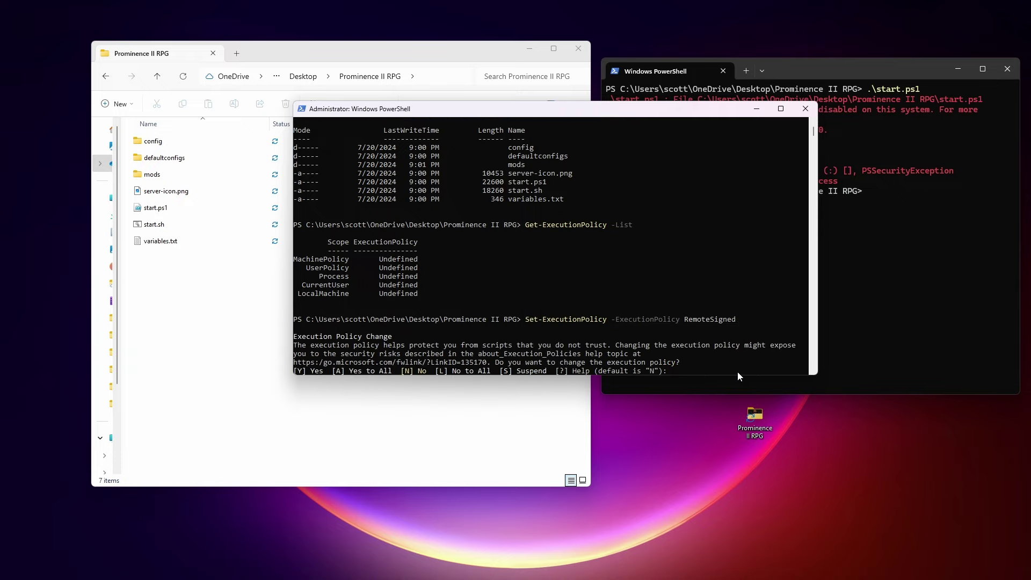
type("A")
key("Return")
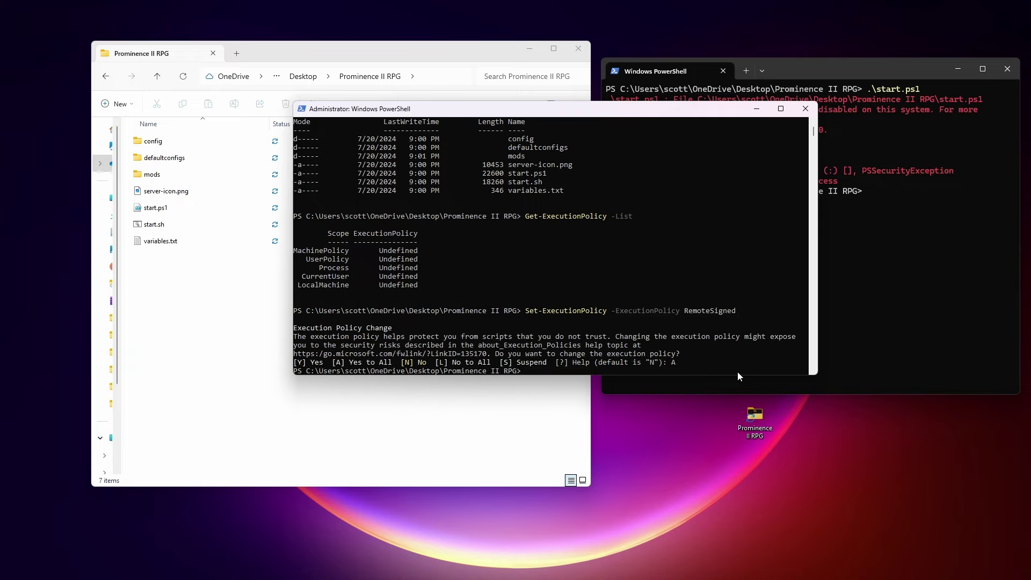
Rerun Get-ExecutionPolicy -List in the administrator PowerShell to check the policy of each scope
key("Up")
key("Up")
key("Return")
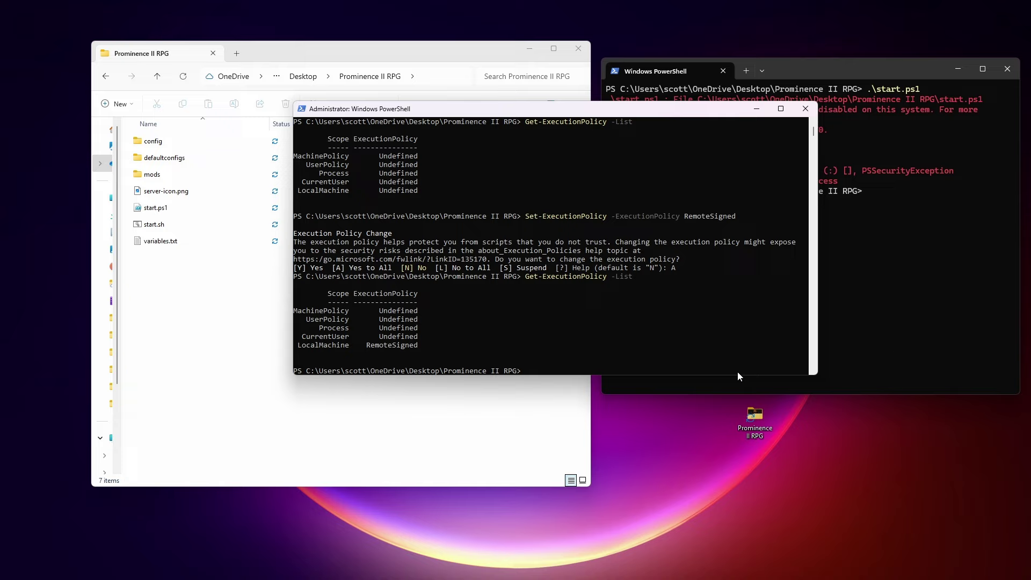
Rerun .\start.ps1 from the Prominence II RPG folder in the regular PowerShell window
left_click(895, 344)
key("Up")
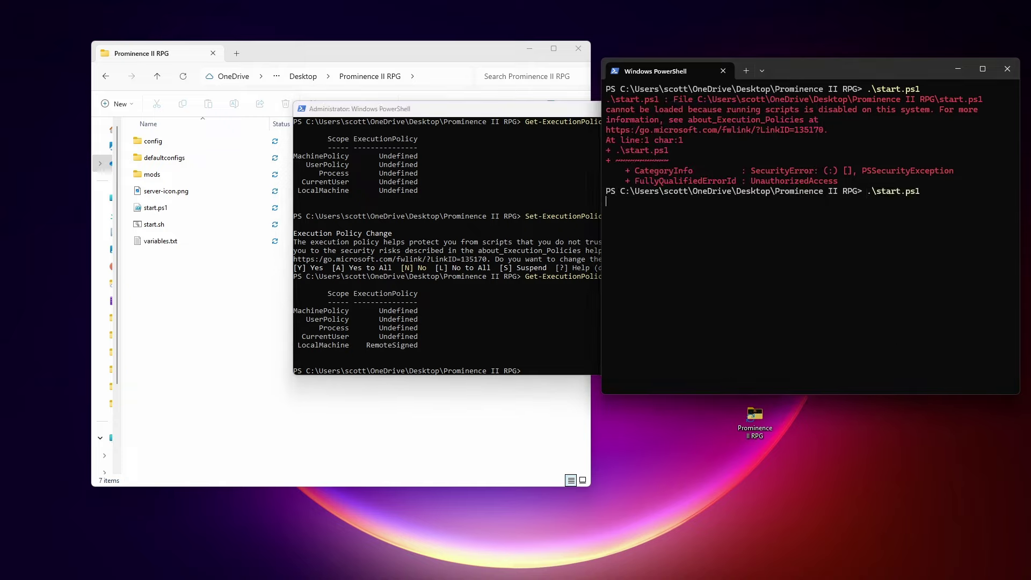
key("Return")
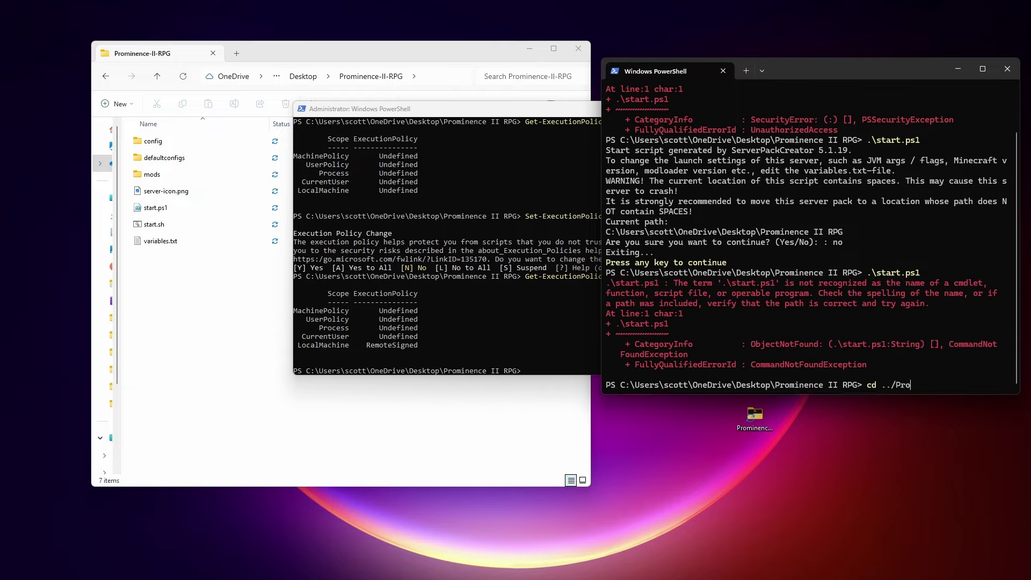
Change the regular PowerShell session to the ..\Prominence-II-RPG\ directory and list its contents with dir
key("Tab")
key("Tab")
key("Return")
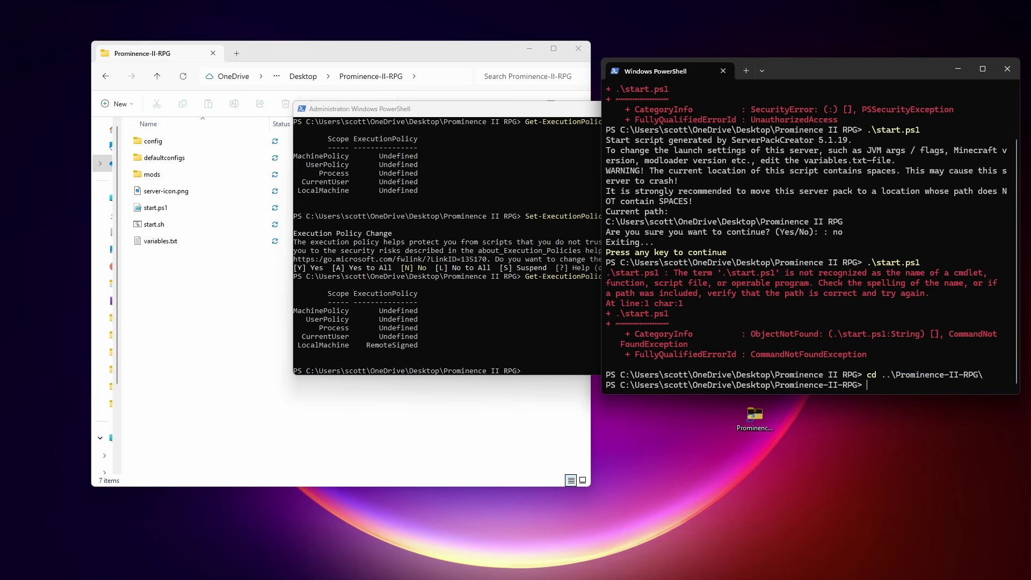
type("dir")
key("Return")
Run .\start.ps1 in the Prominence-II-RPG directory and accept Mojang's EULA by answering I agree
type(".\\start.ps1")
key("Return")
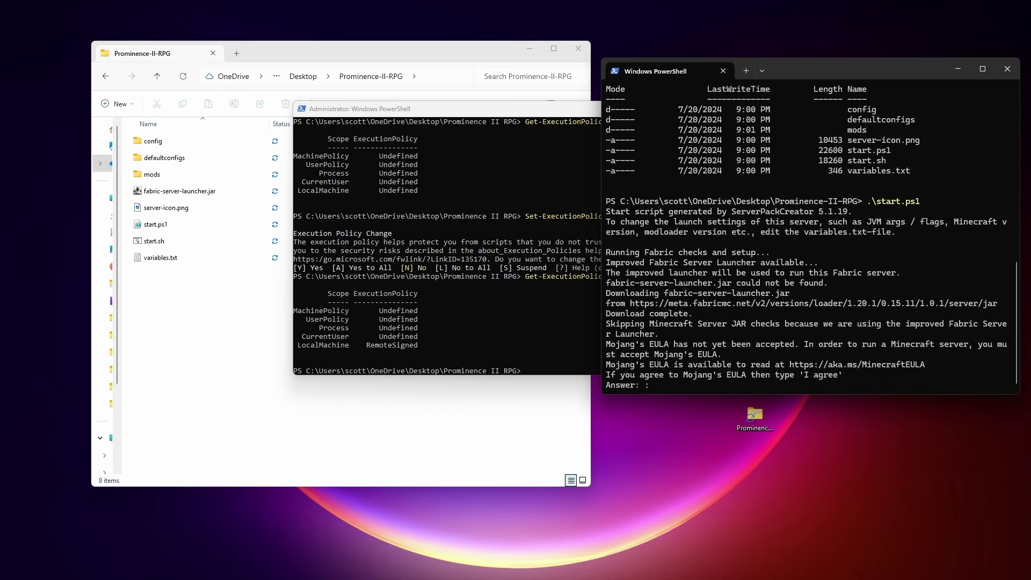
type("I agree")
key("Return")
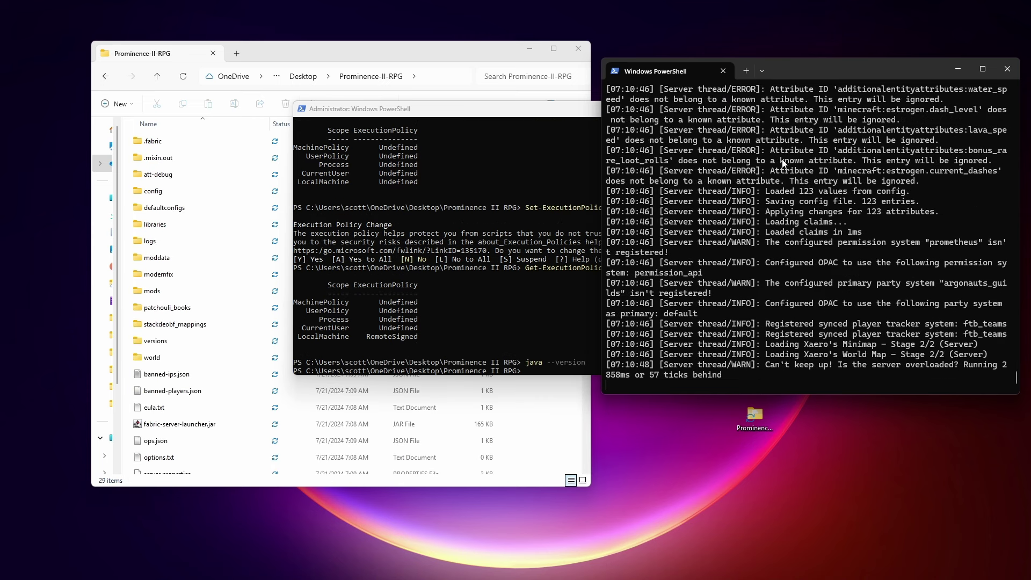
Stop the running Prominence server and check the installed Java version with java --version
key("ctrl+c")
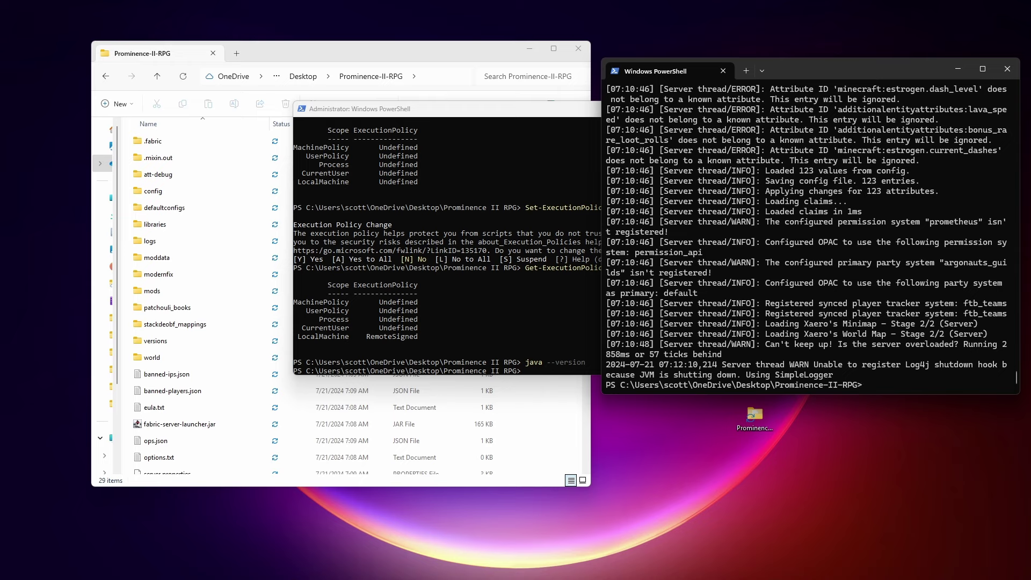
type("java --version")
key("Return")
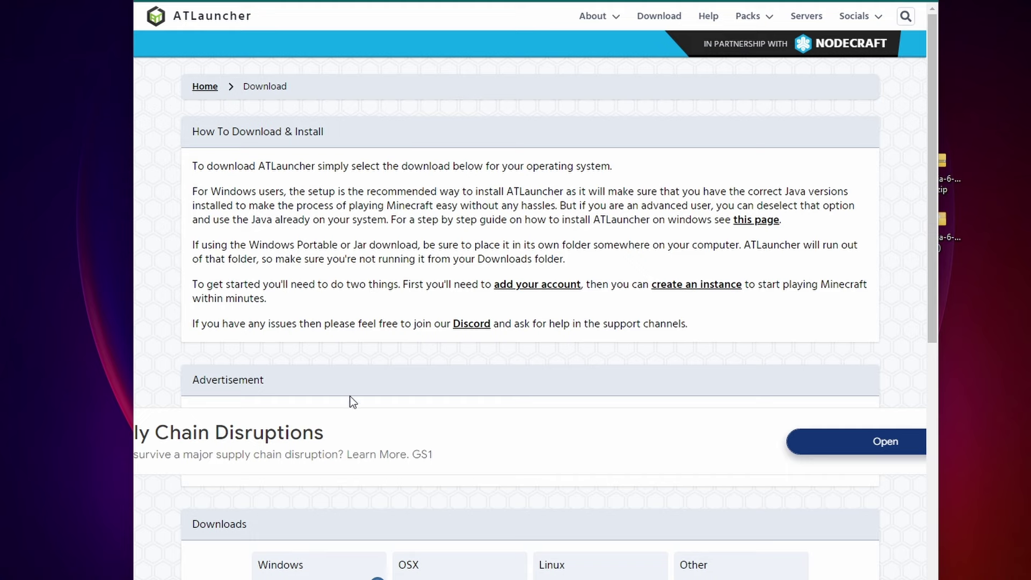
Look over the ATLauncher download page, and view the News and Servers sections in the ATLauncher app
scroll(352, 478, "down", 4)
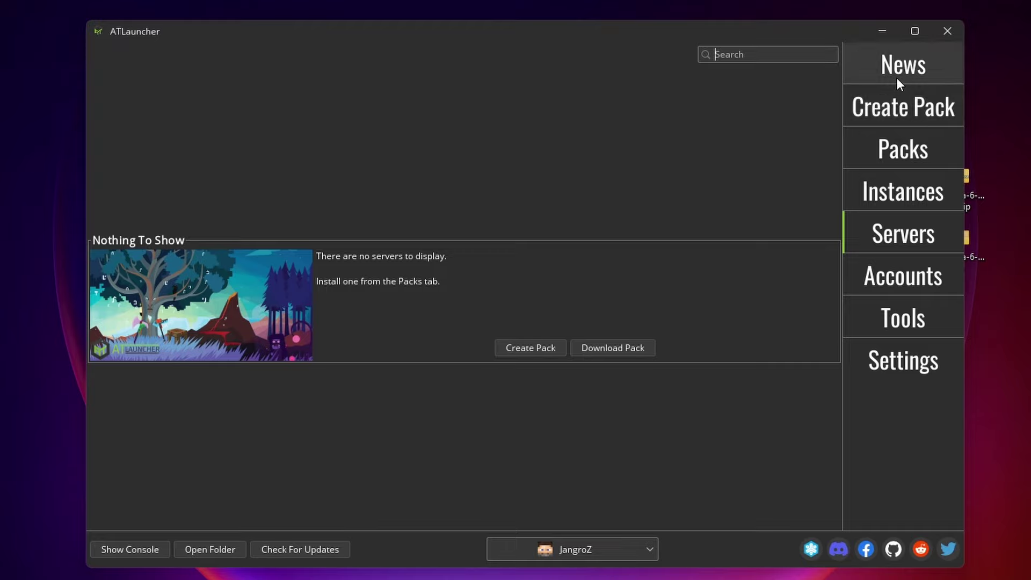
left_click(897, 76)
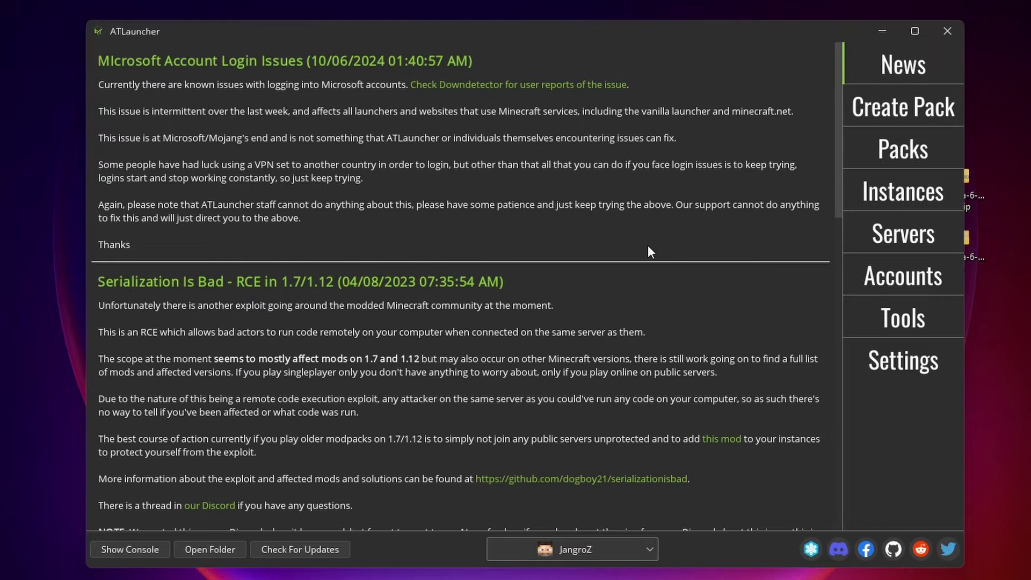
left_click(898, 235)
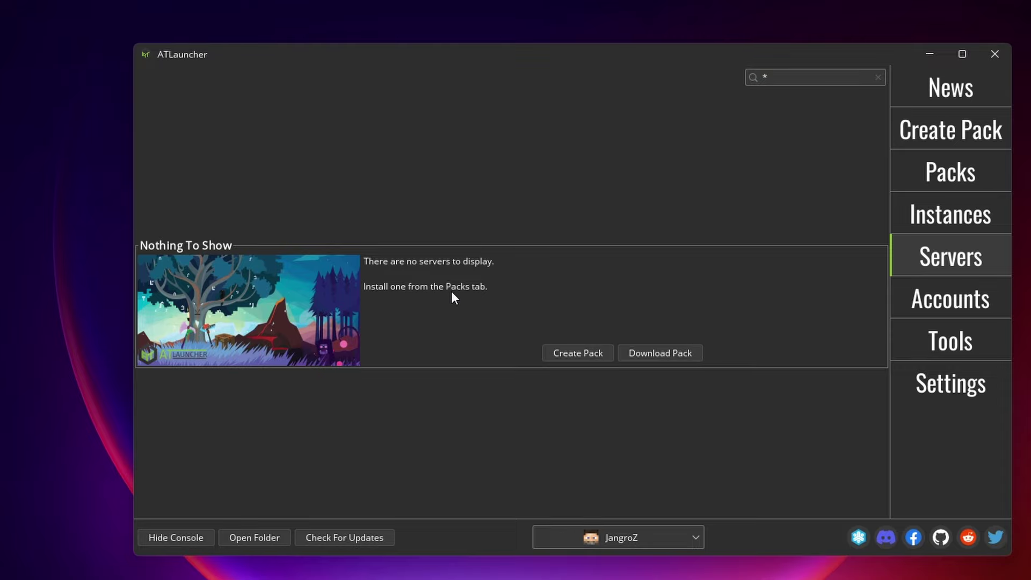
Search ATLauncher's CurseForge packs for prominence
left_click(940, 179)
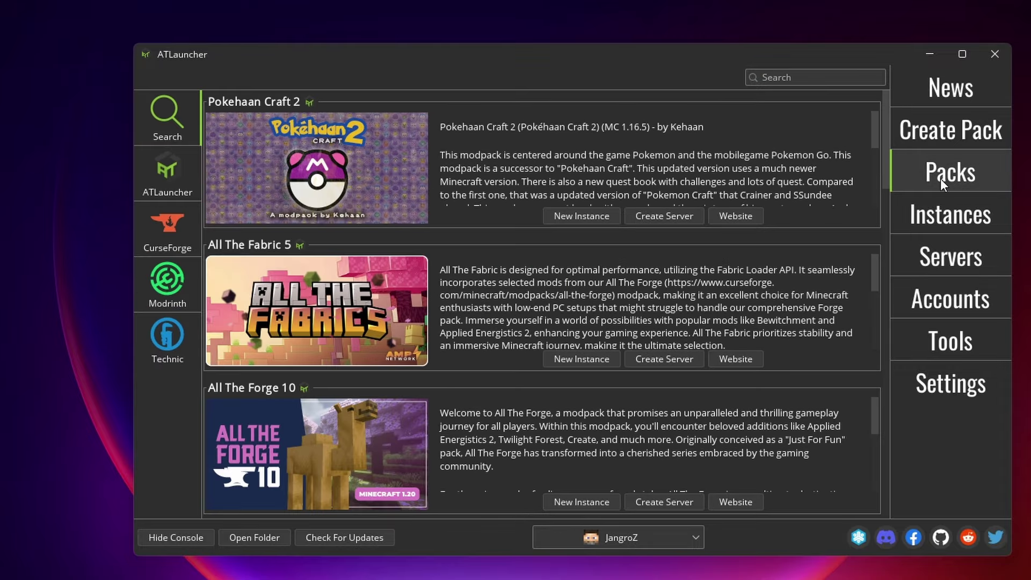
left_click(149, 241)
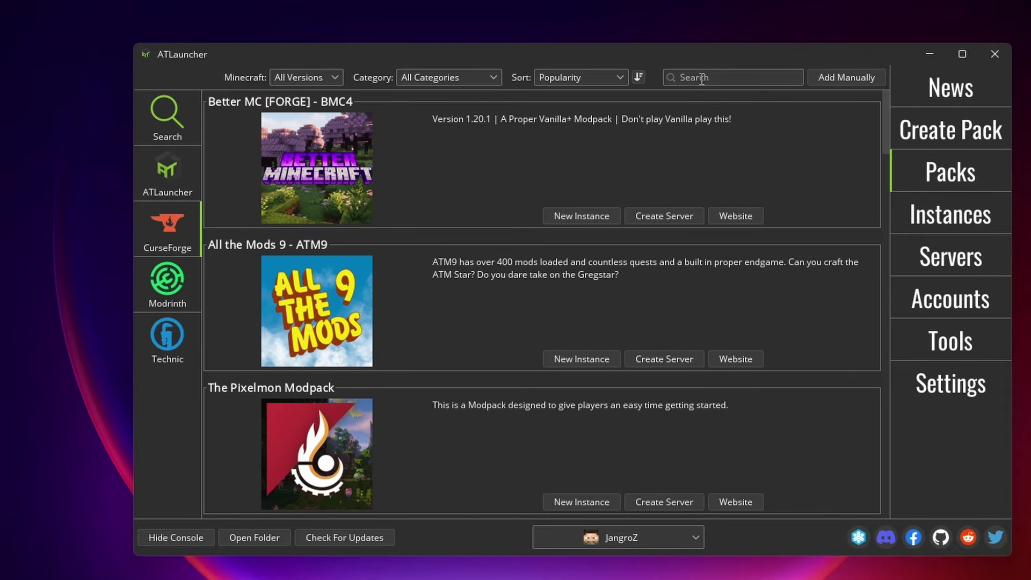
type("prominence")
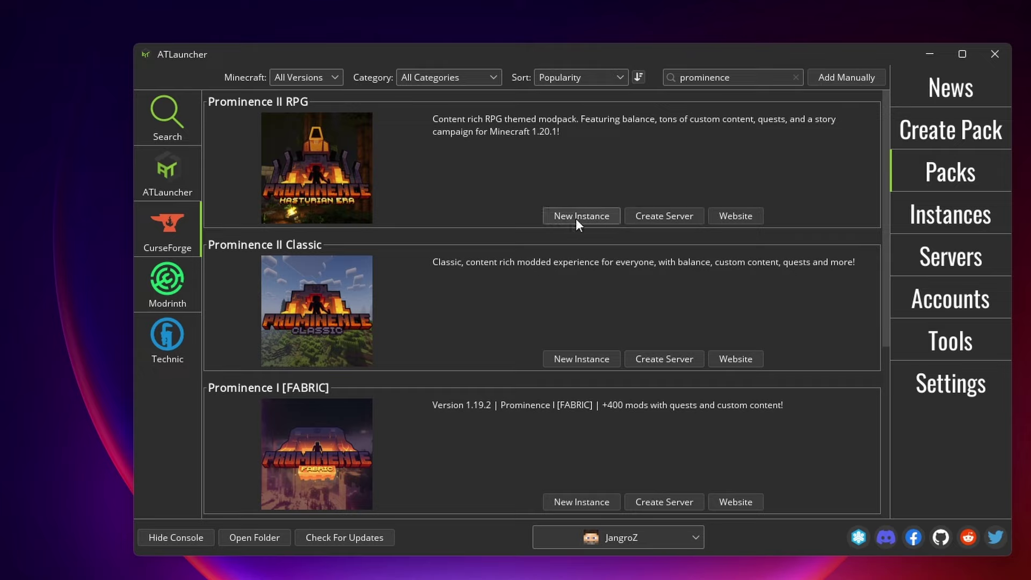
Create a server from the Prominence II RPG pack and launch it from the server list without the GUI
left_click(662, 217)
left_click(716, 446)
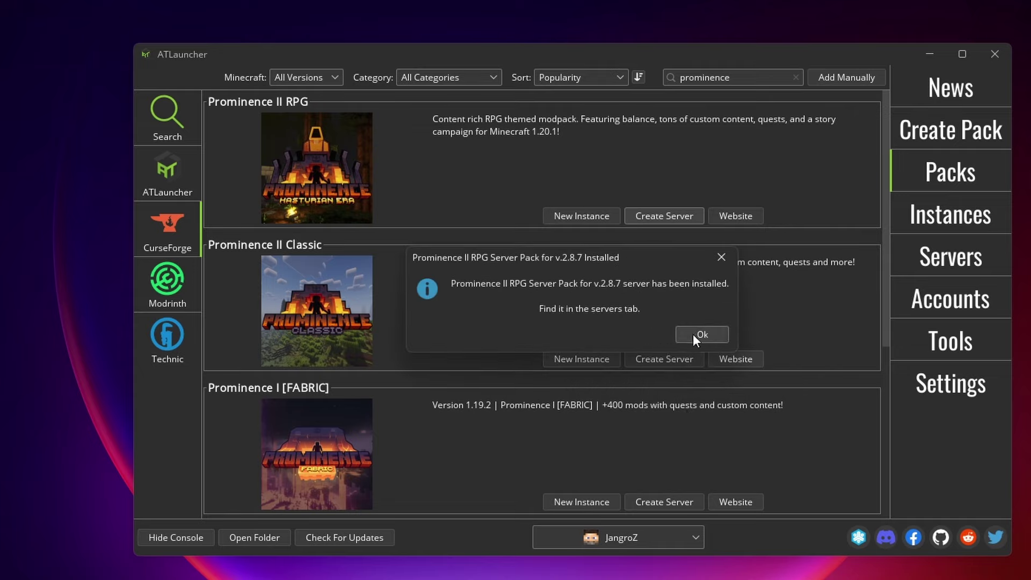
left_click(695, 337)
left_click(949, 254)
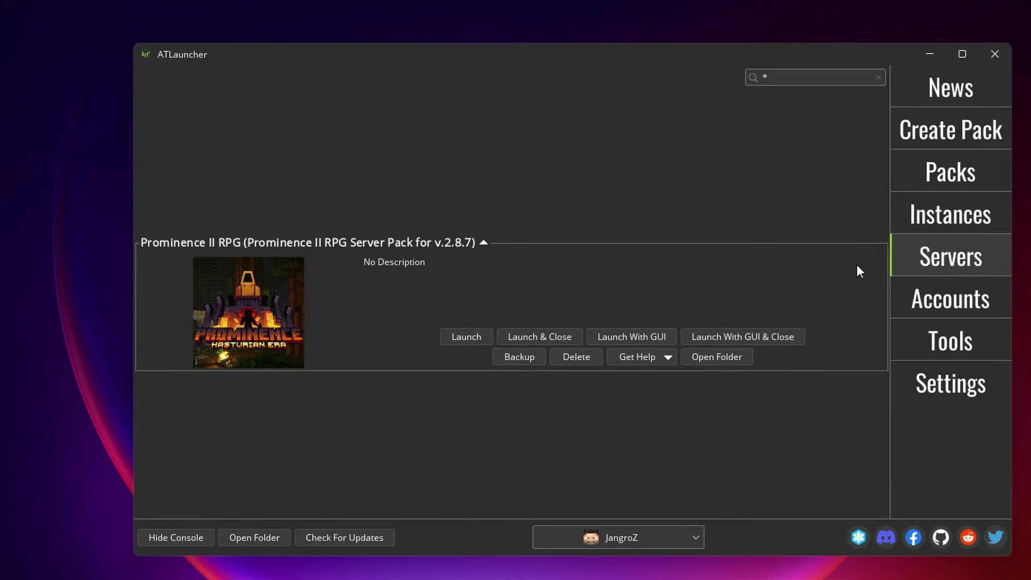
left_click(466, 339)
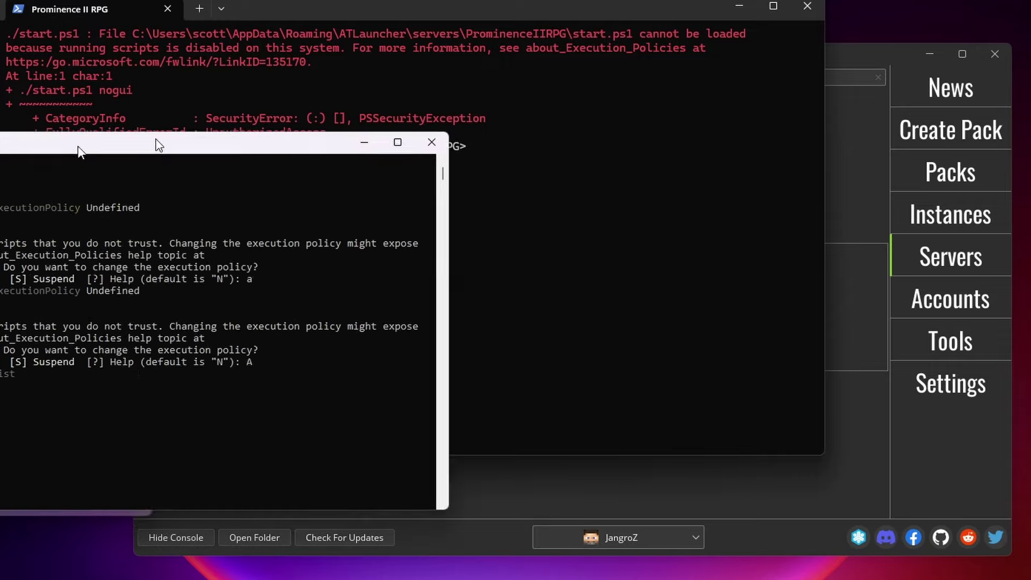
Bring the administrator PowerShell window into view and list the current execution policies with Get-ExecutionPolicy -List
left_click_drag(85, 156, 502, 35)
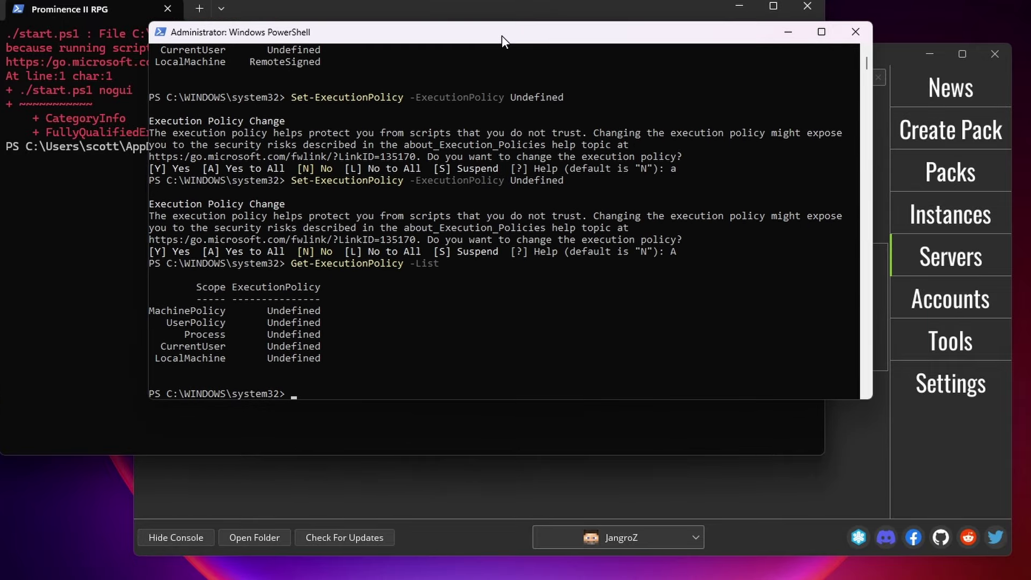
key("Up")
key("Return")
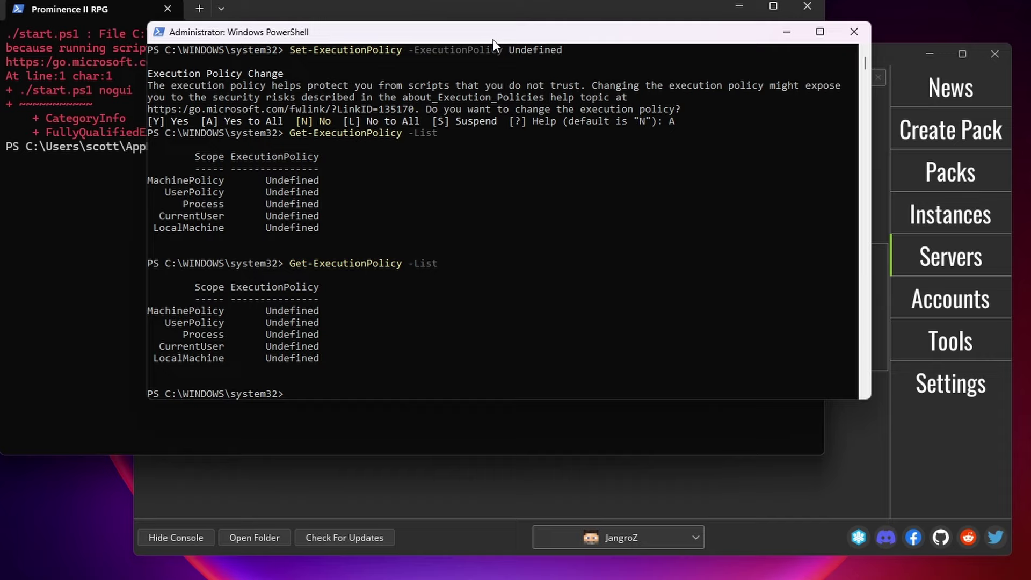
Set the execution policy to RemoteSigned in the administrator PowerShell, answering A for Yes to All, and list the policies again
key("Up")
key("Up")
key("Up")
key("Up")
key("Up")
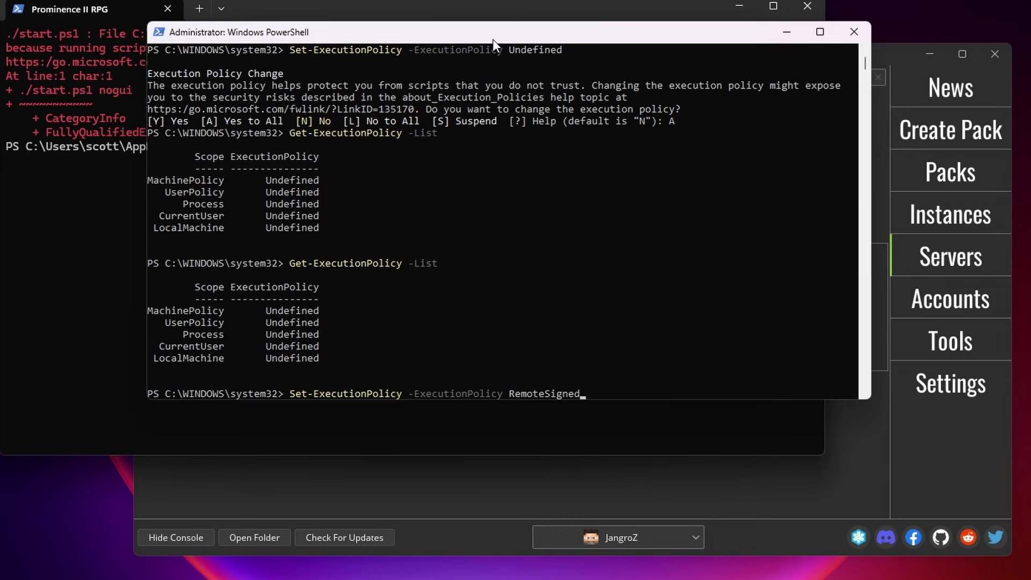
key("Return")
type("A")
key("Return")
key("Up")
key("Up")
key("Return")
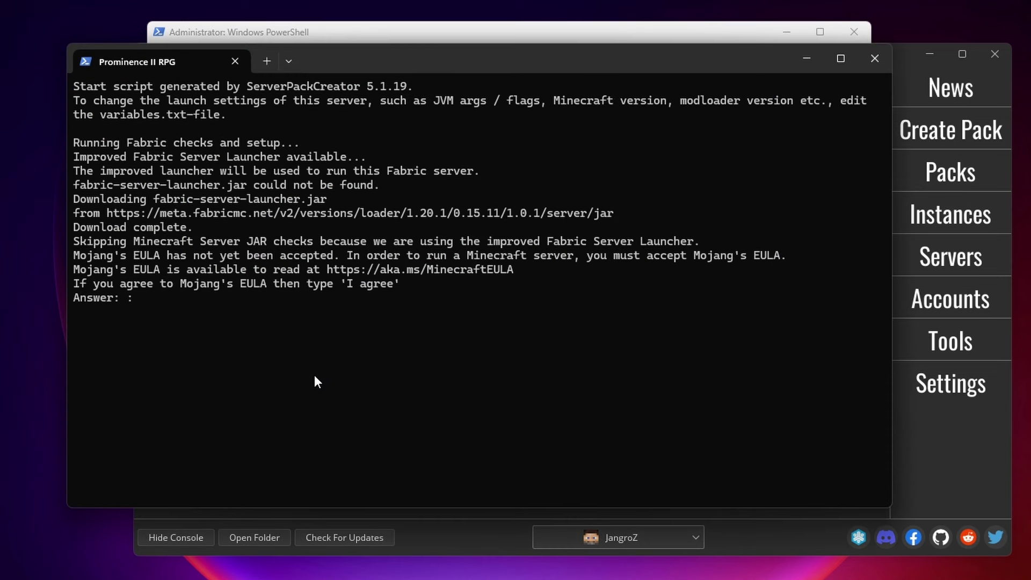
Accept Mojang's EULA in the ATLauncher-started Prominence II RPG server window by answering I agree
type("I agree")
key("Return")
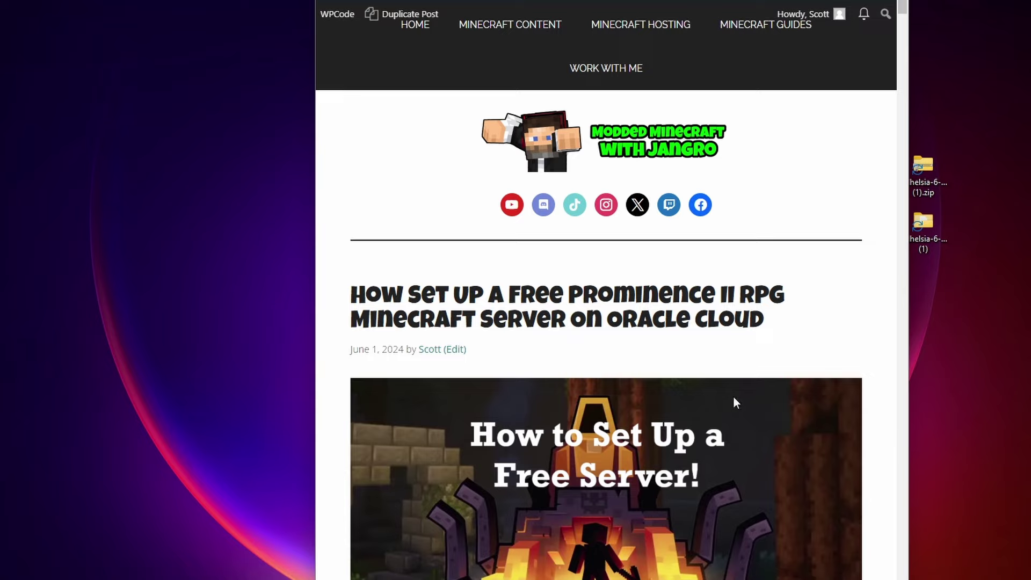
Read the introduction and first step of the web guide on setting up a free Prominence II RPG server on Oracle Cloud
scroll(723, 423, "down", 3)
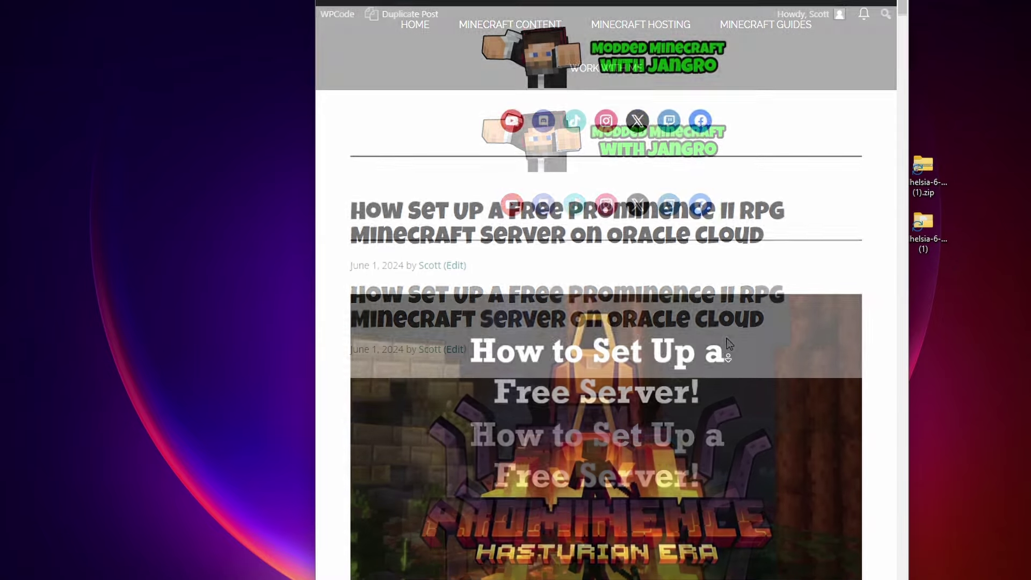
scroll(728, 358, "down", 8)
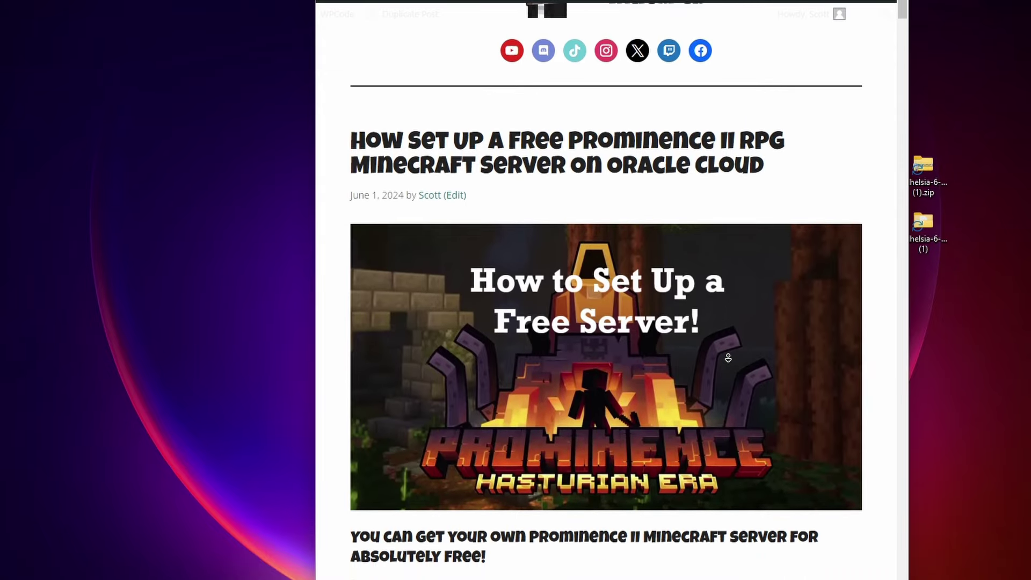
scroll(729, 358, "down", 3)
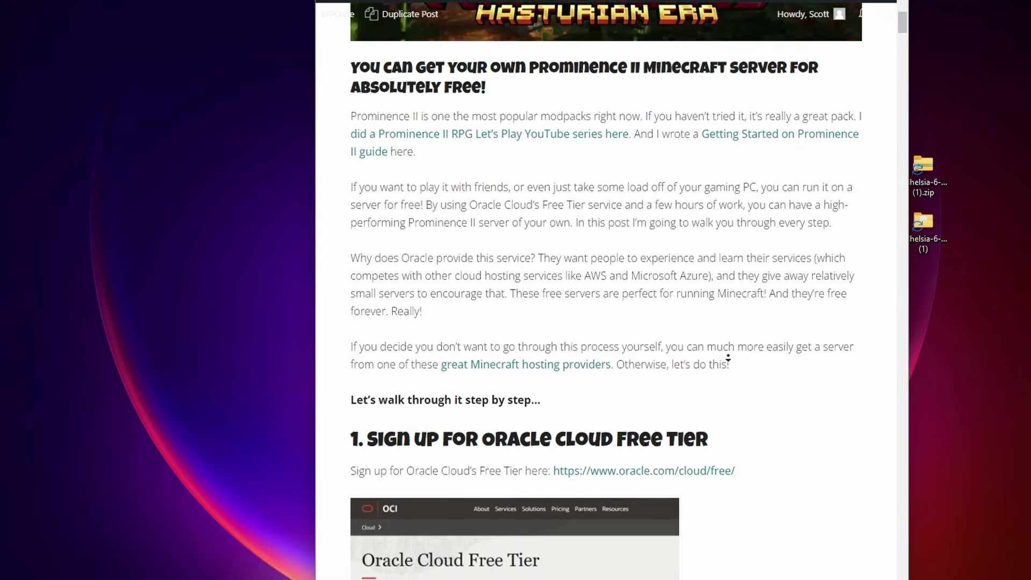
Skim the Oracle Cloud guide from the free-tier sign-up through instance creation, SSH access, Java installation and firewall ports to the server file upload
scroll(729, 362, "down", 2)
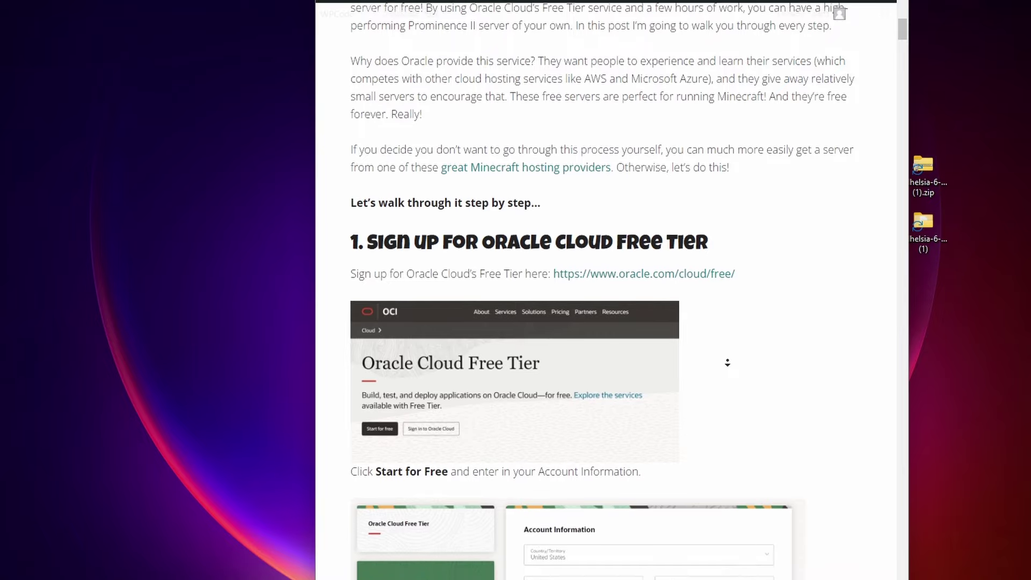
scroll(727, 363, "down", 10)
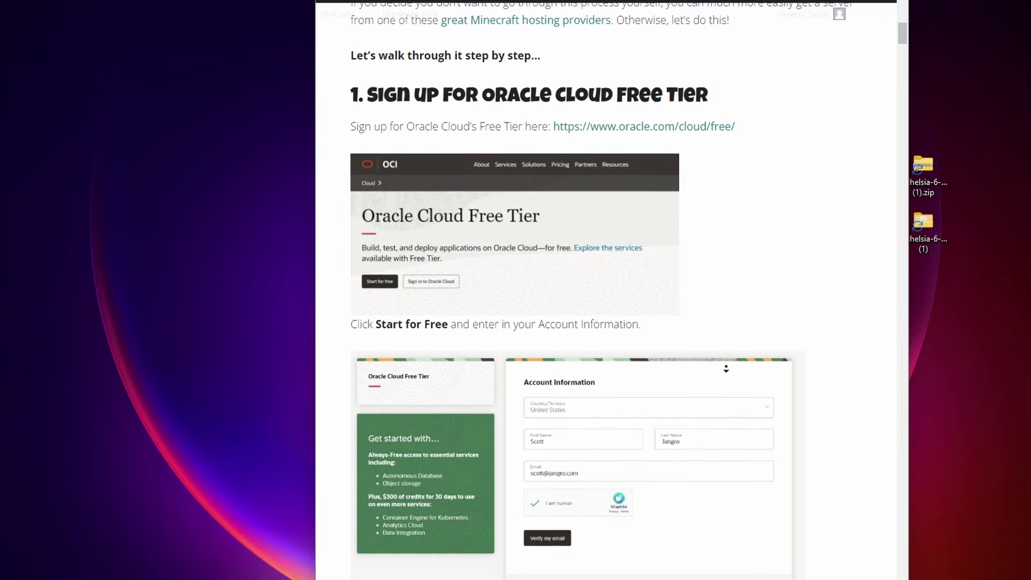
scroll(729, 375, "down", 6)
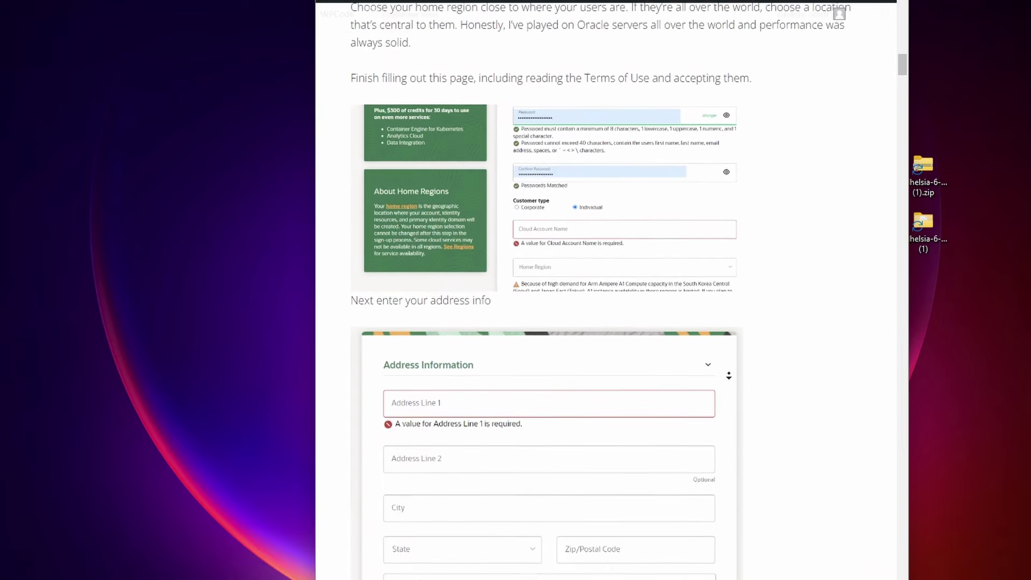
scroll(729, 376, "down", 10)
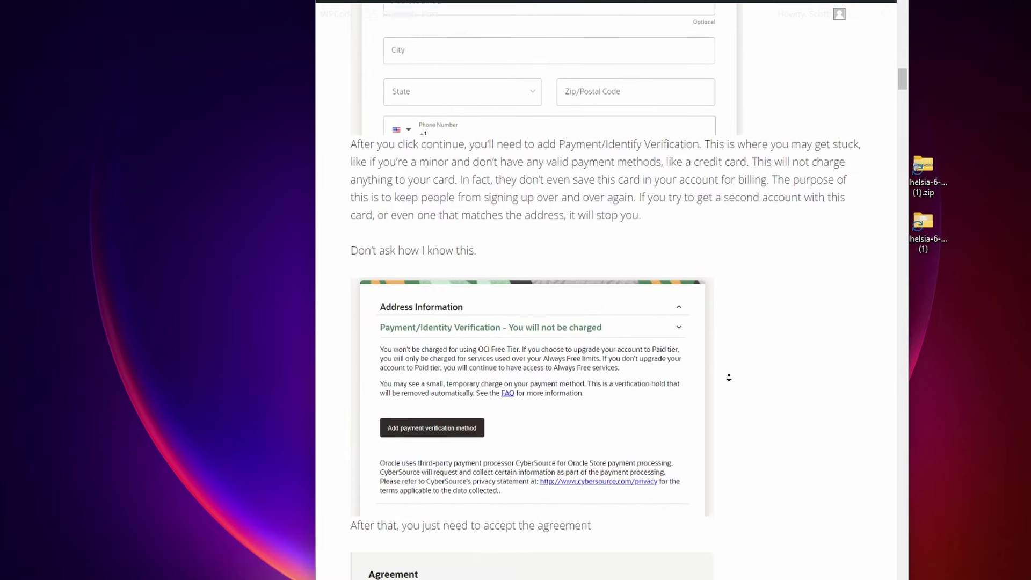
scroll(729, 386, "down", 10)
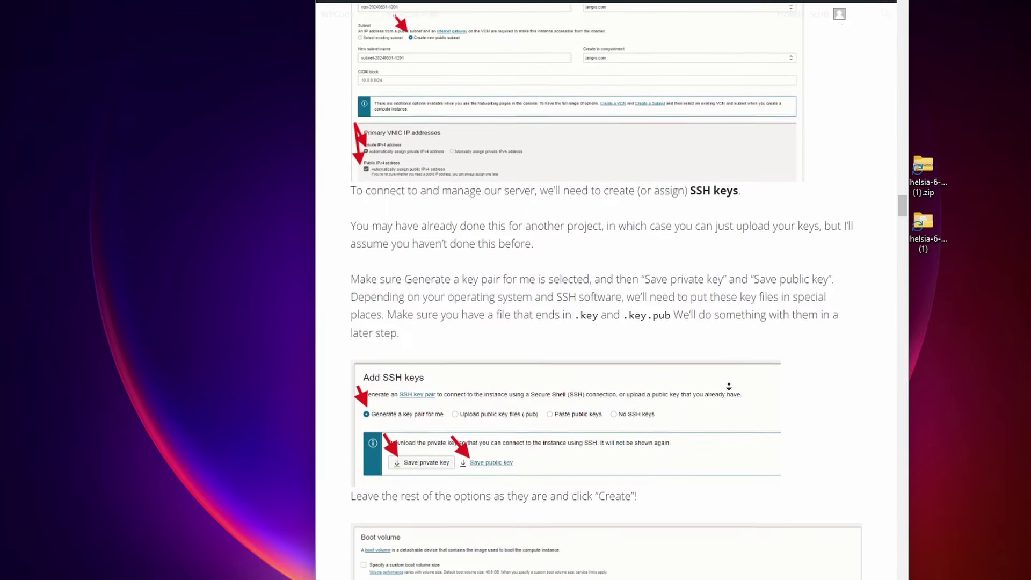
scroll(729, 386, "down", 20)
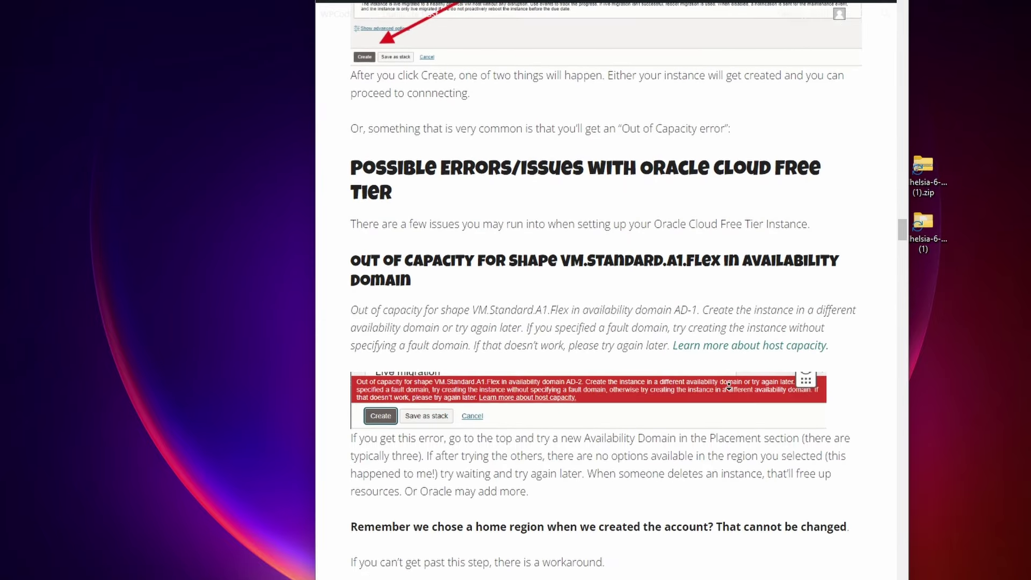
scroll(697, 352, "down", 5)
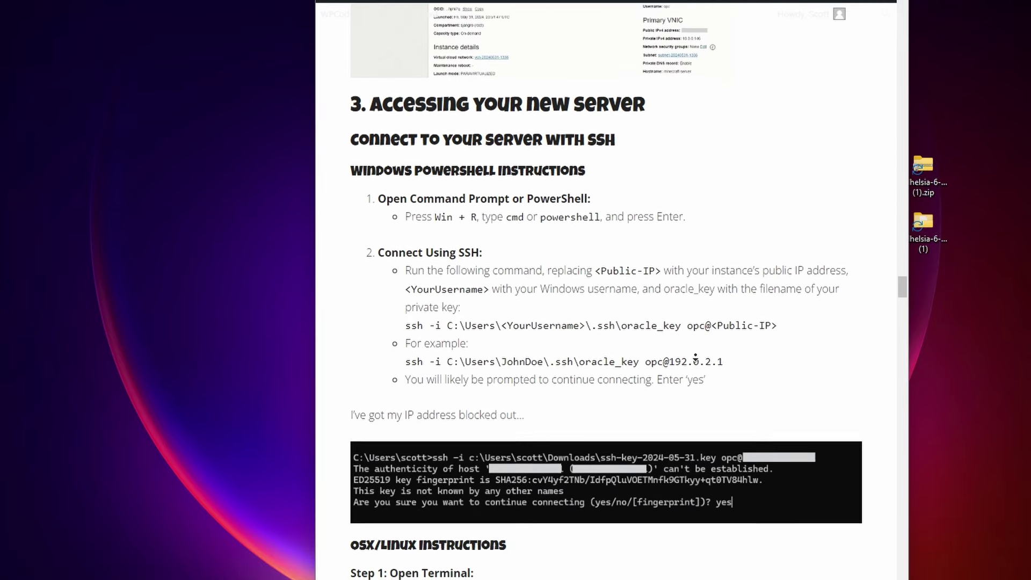
scroll(696, 357, "down", 7)
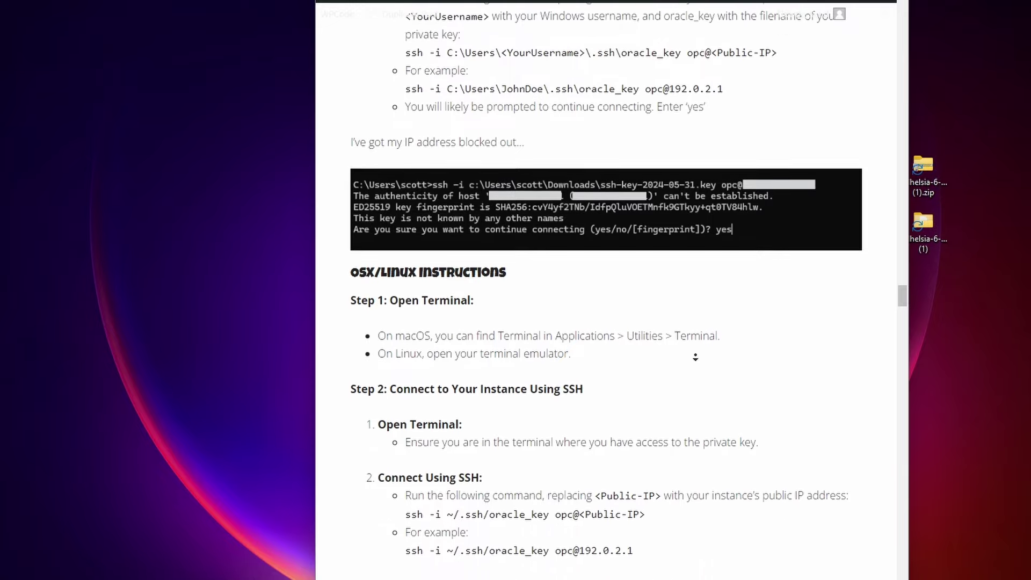
scroll(695, 365, "down", 20)
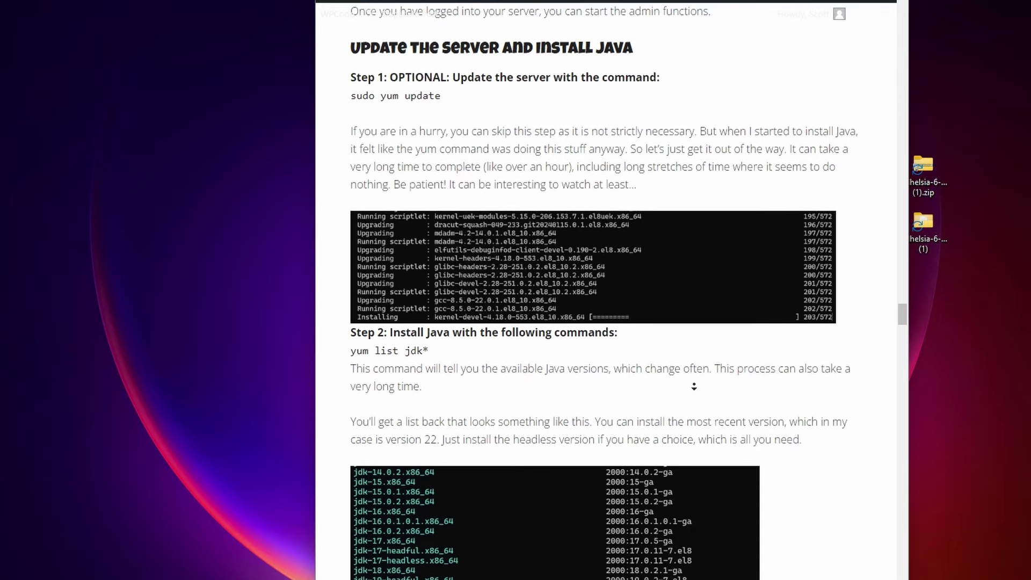
scroll(700, 383, "down", 20)
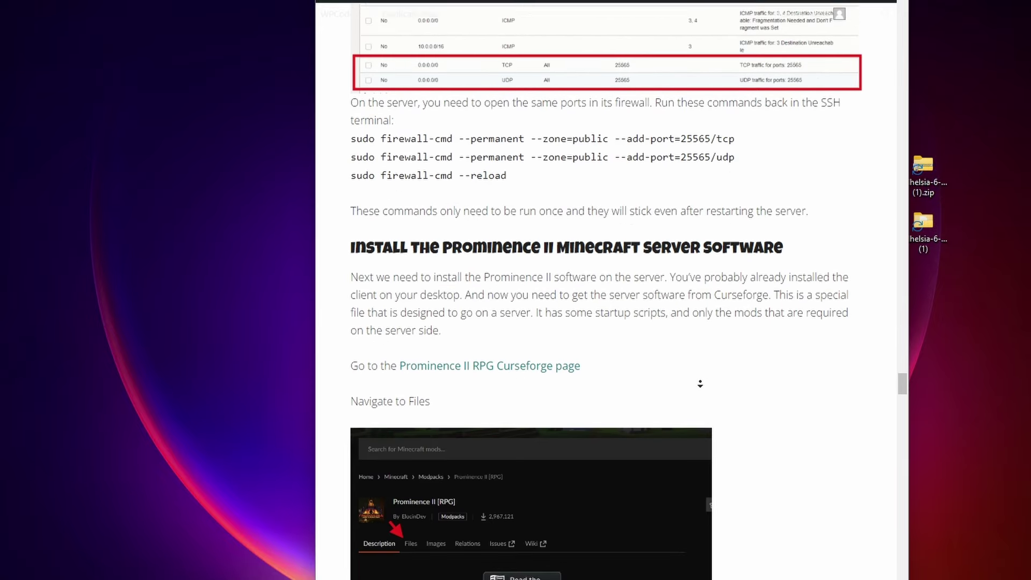
scroll(701, 379, "down", 20)
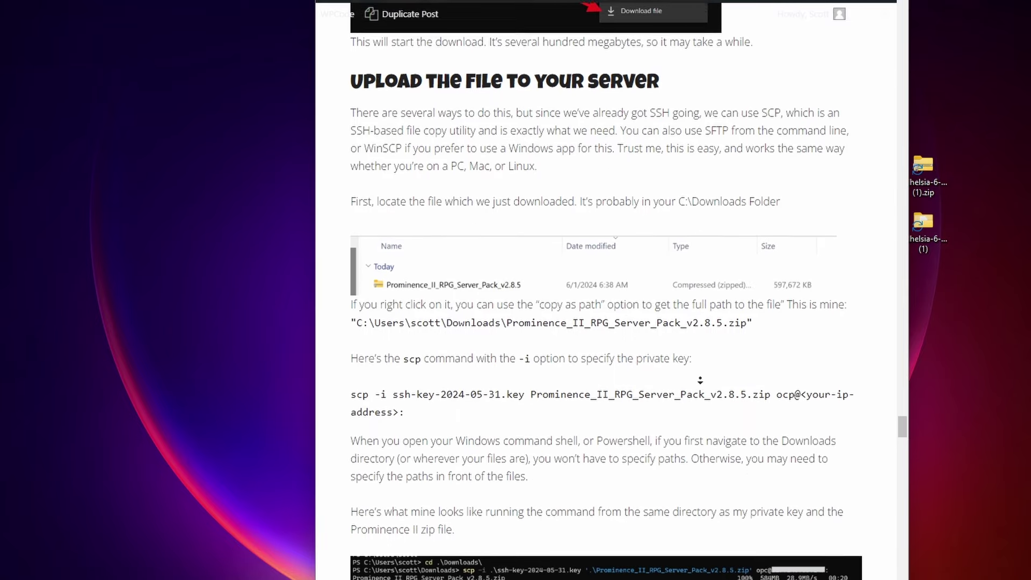
scroll(704, 351, "up", 6)
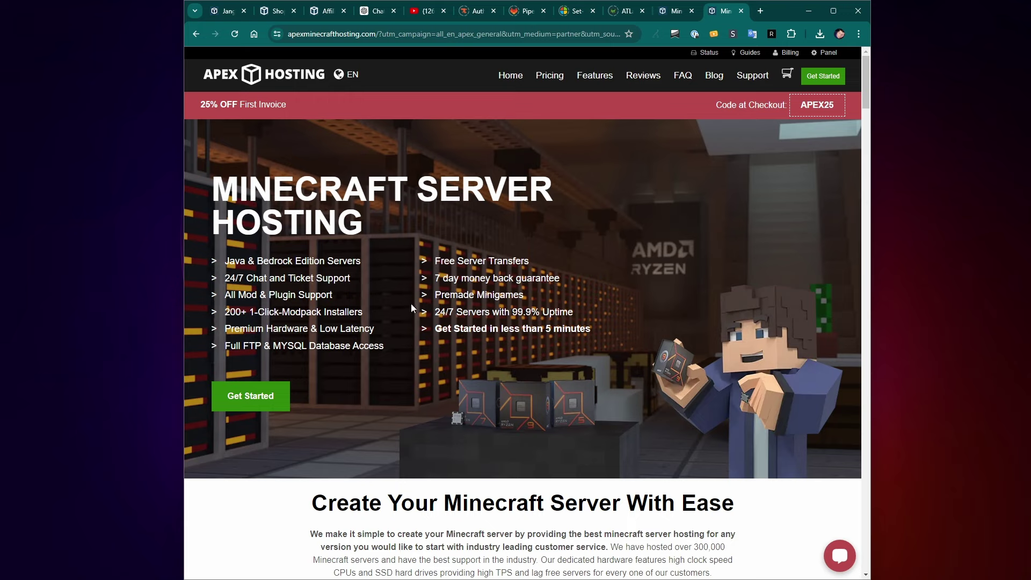
Open the Apex Hosting pricing for Minecraft: Java Edition and order the 8GB RAM plan billed monthly
left_click(247, 397)
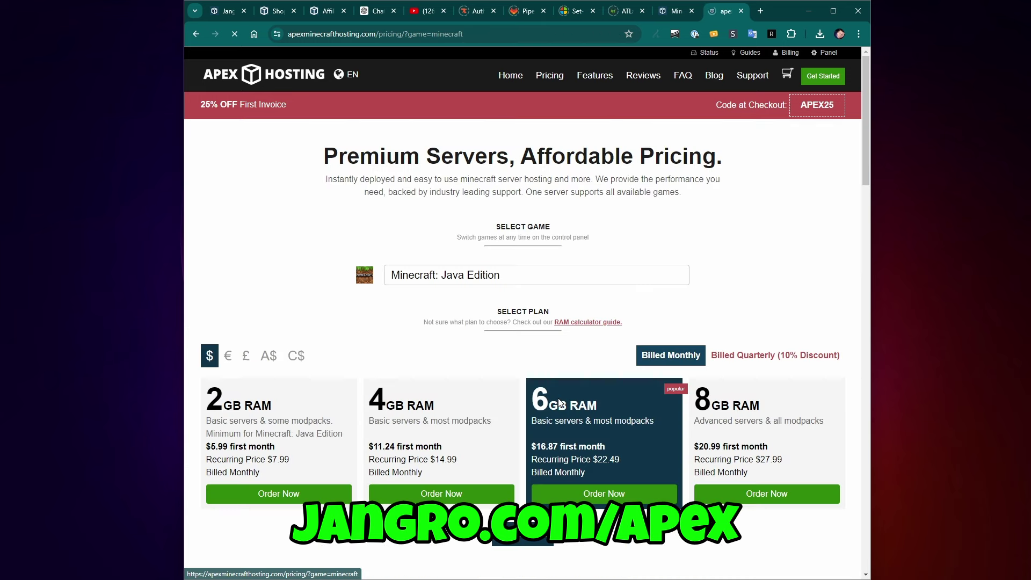
scroll(438, 342, "down", 5)
scroll(437, 337, "up", 3)
left_click(786, 385)
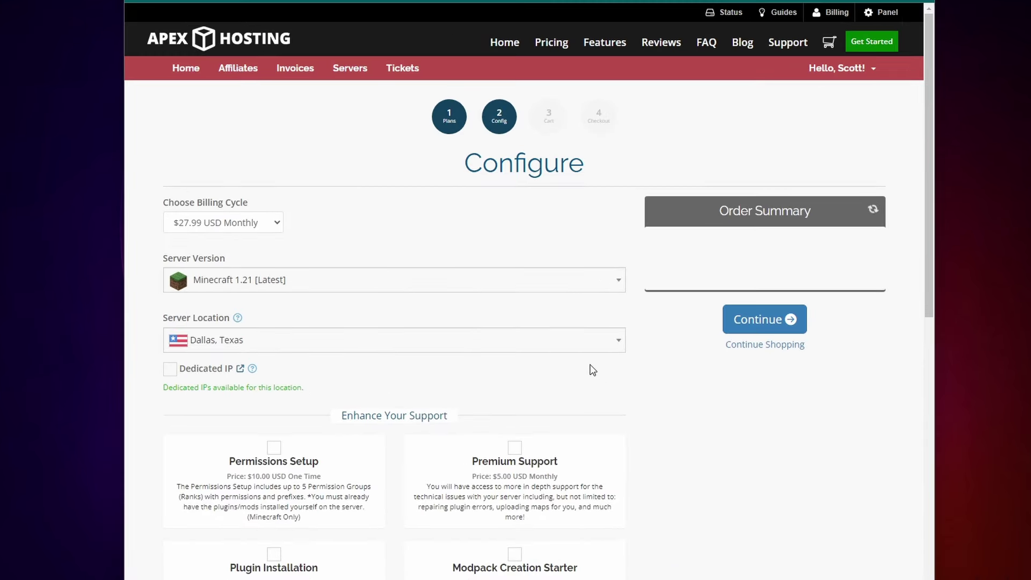
Search the server versions for "promine" and choose Prominence II [RPG] [Fabric] for the new server
left_click(324, 282)
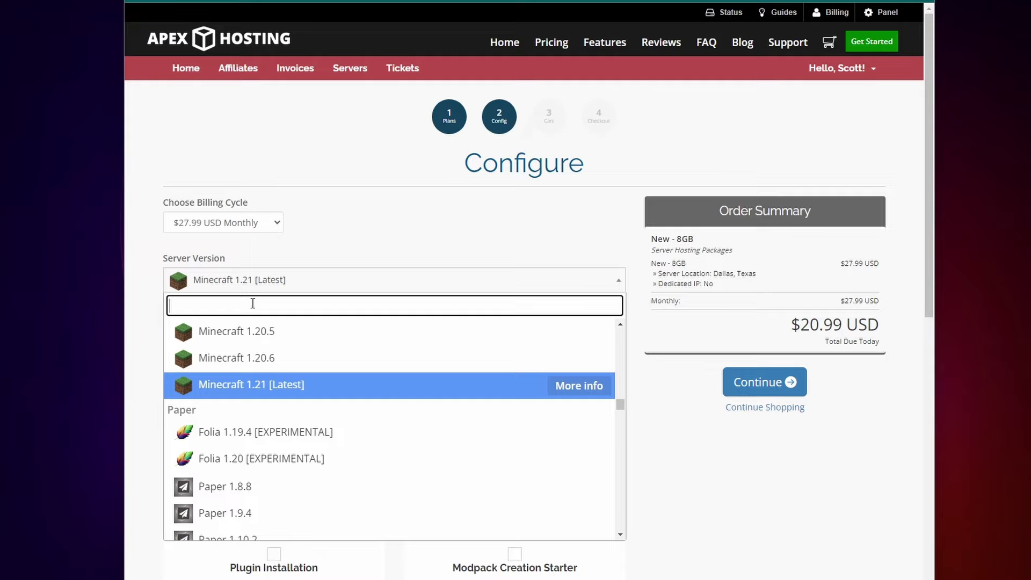
type("promine")
left_click(253, 379)
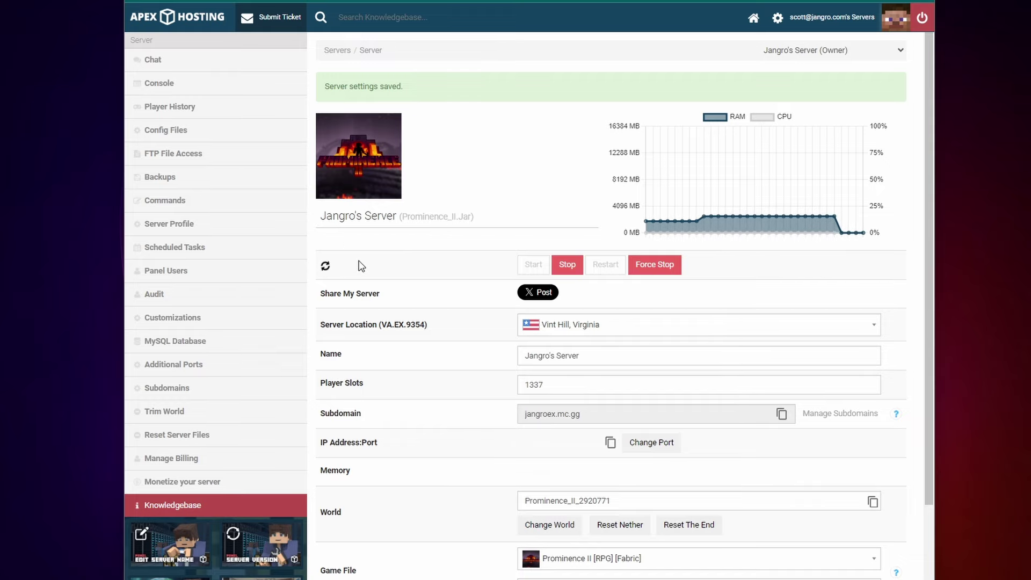
Add the hosted server to Minecraft's multiplayer list as "Apex hosting" using its copied subdomain, and select it for joining
left_click(782, 394)
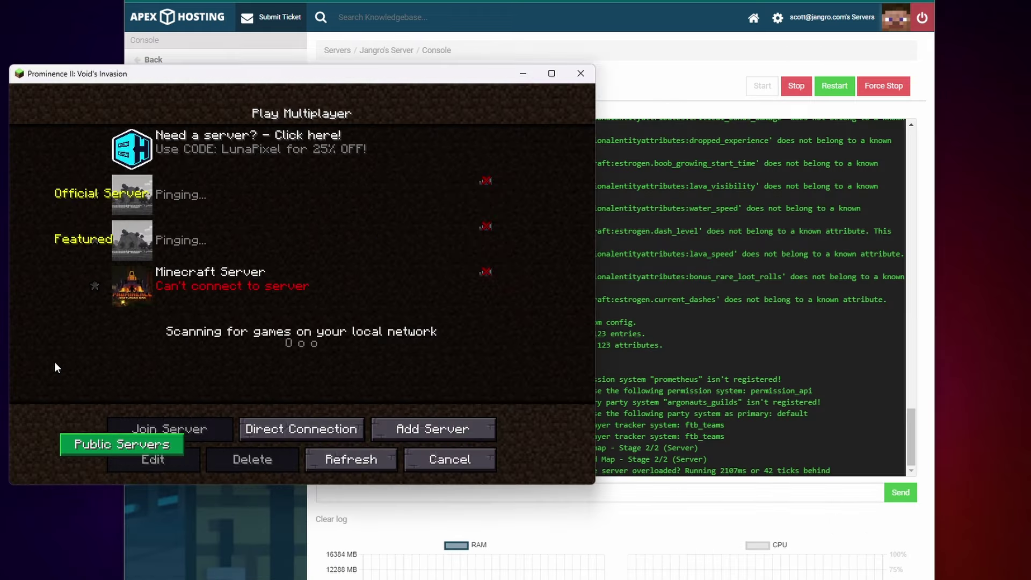
left_click(400, 435)
left_click(279, 234)
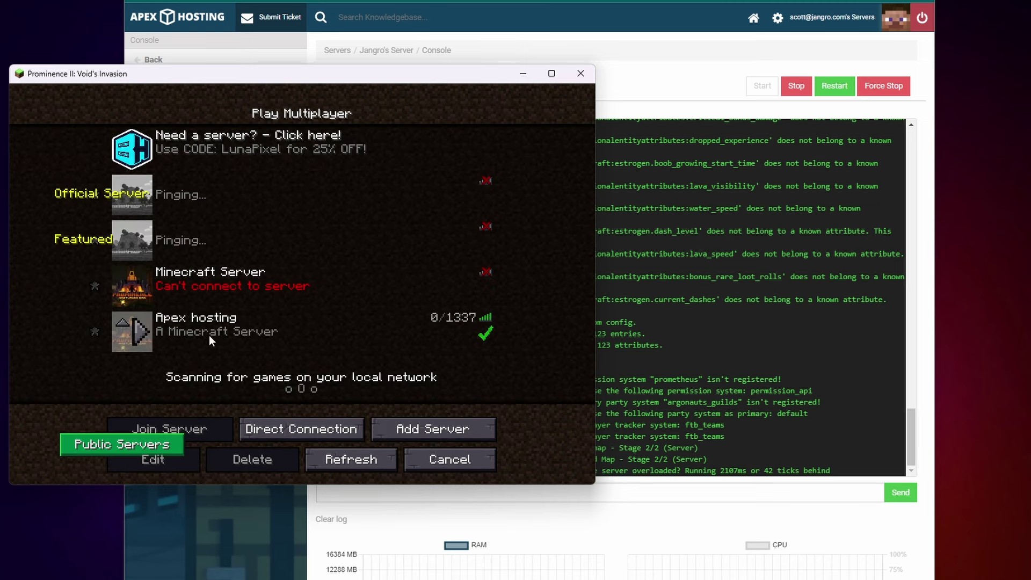
left_click(138, 336)
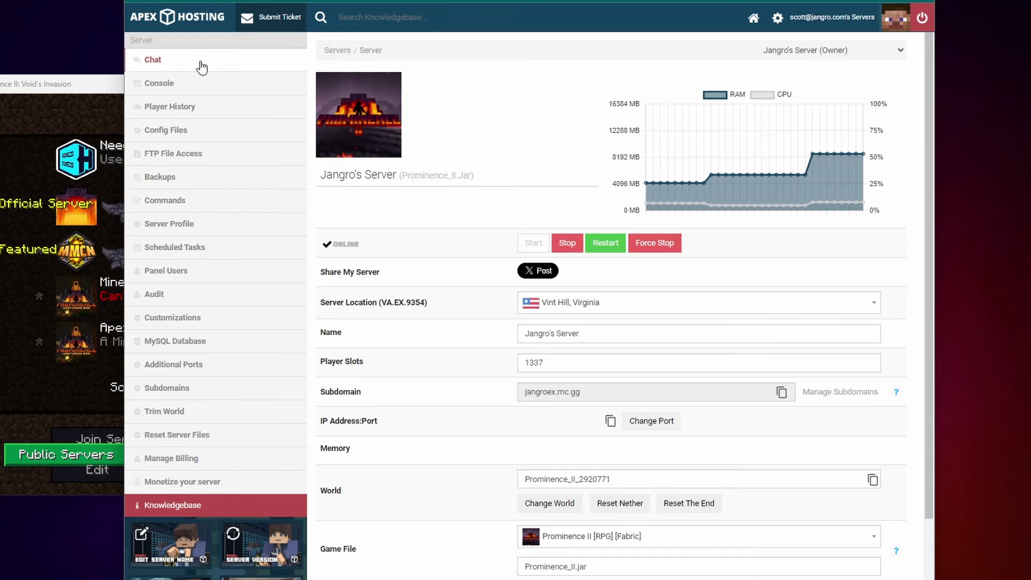
Browse the modpacks offered as the hosted server's game file in the Apex control panel
scroll(530, 389, "down", 3)
left_click(618, 412)
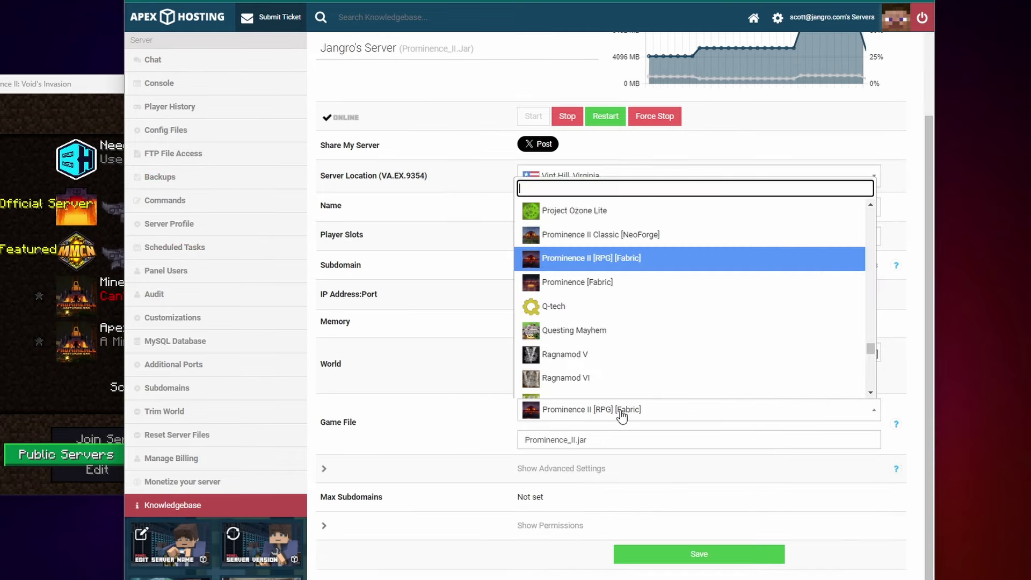
scroll(596, 339, "down", 10)
scroll(601, 346, "down", 3)
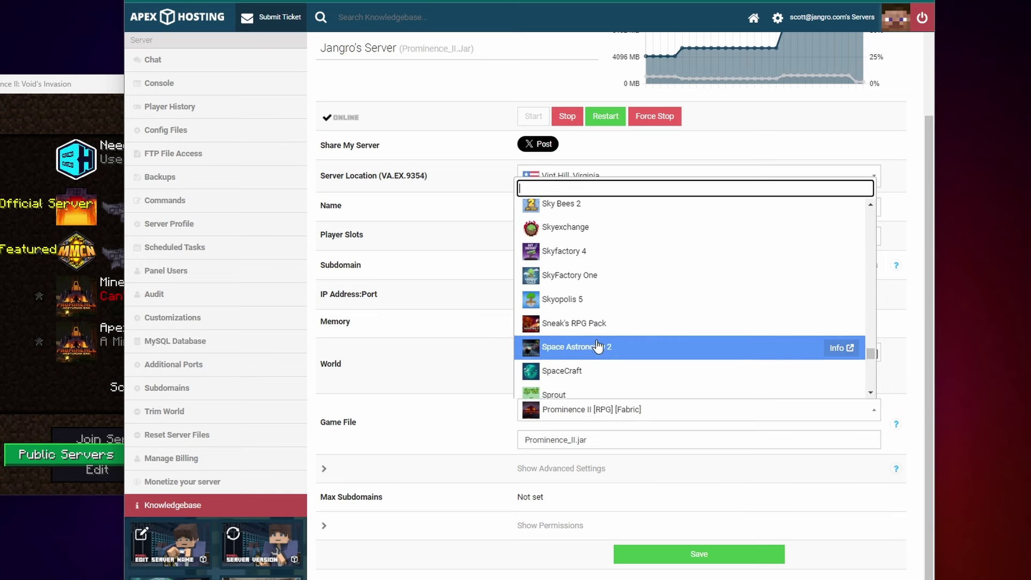
scroll(596, 354, "up", 3)
scroll(292, 387, "up", 3)
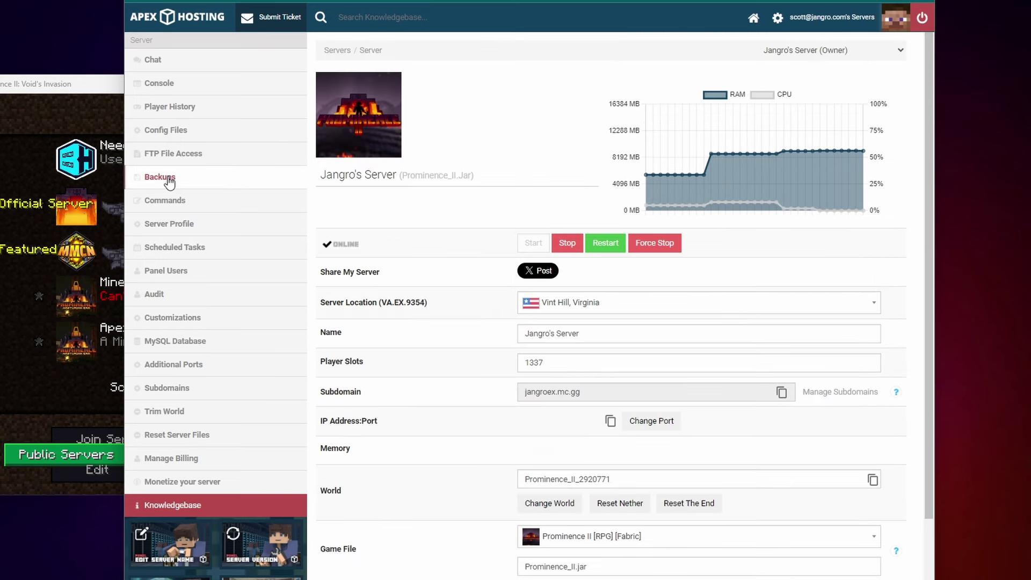